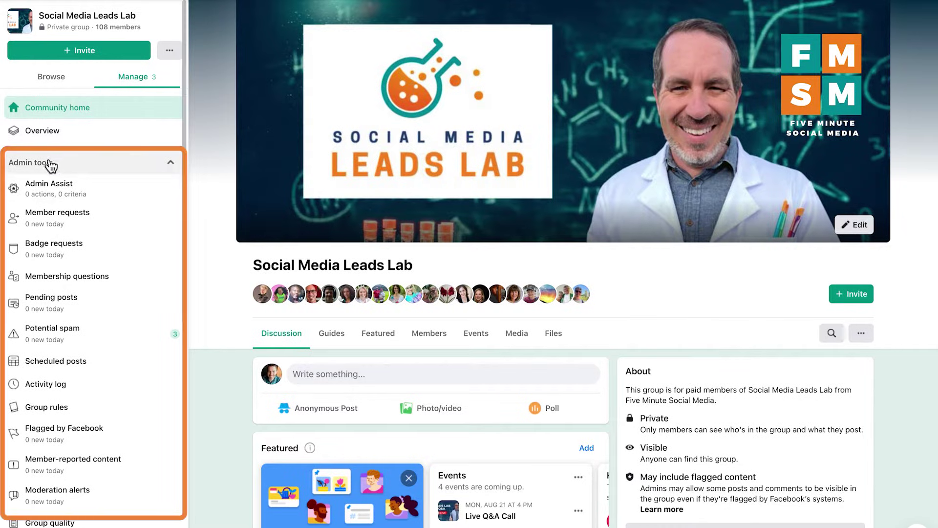
Open the group settings for managing discussions, permissions and roles.
scroll(58, 222, down, 2)
scroll(58, 222, down, 6)
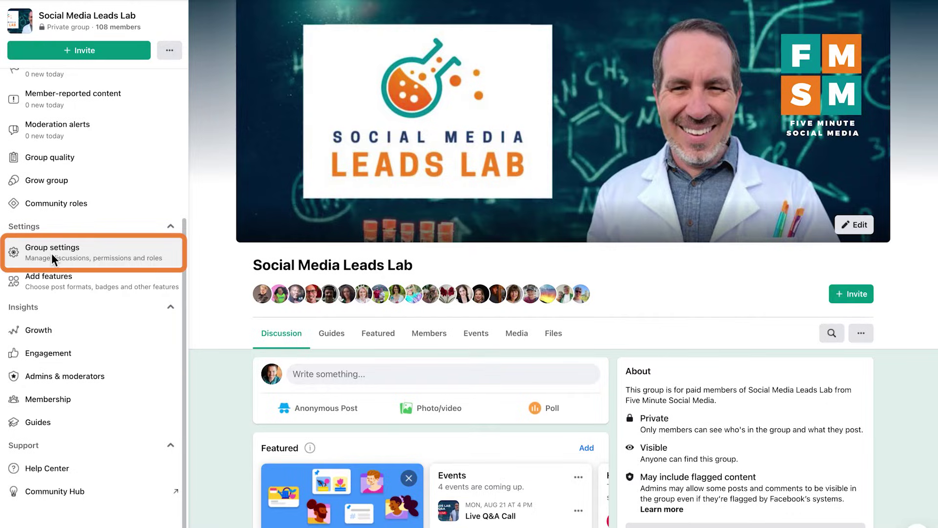
click(51, 253)
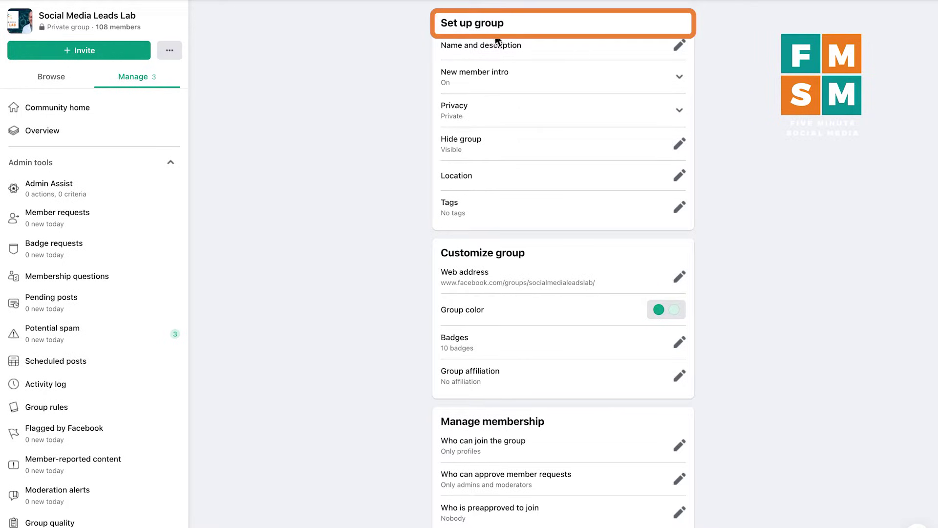
Review the group's name and description setting and its new member intro message.
click(678, 43)
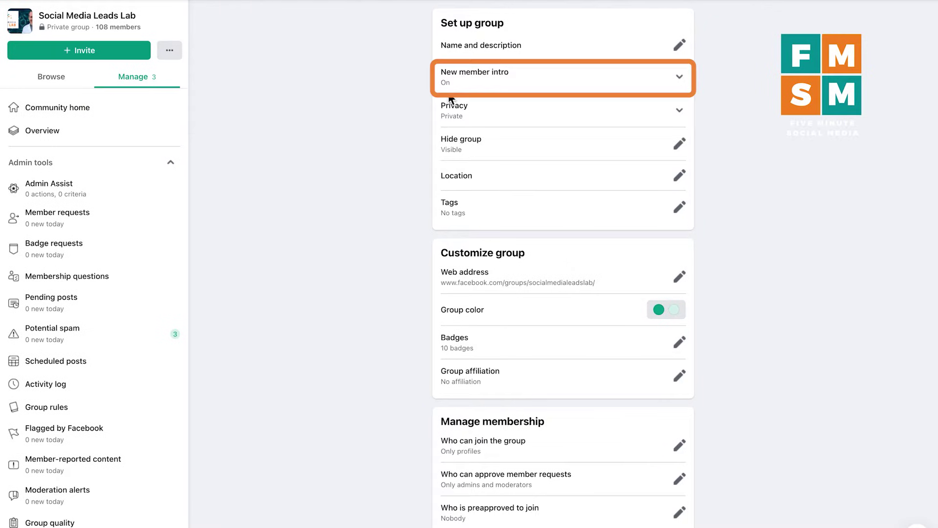
click(680, 77)
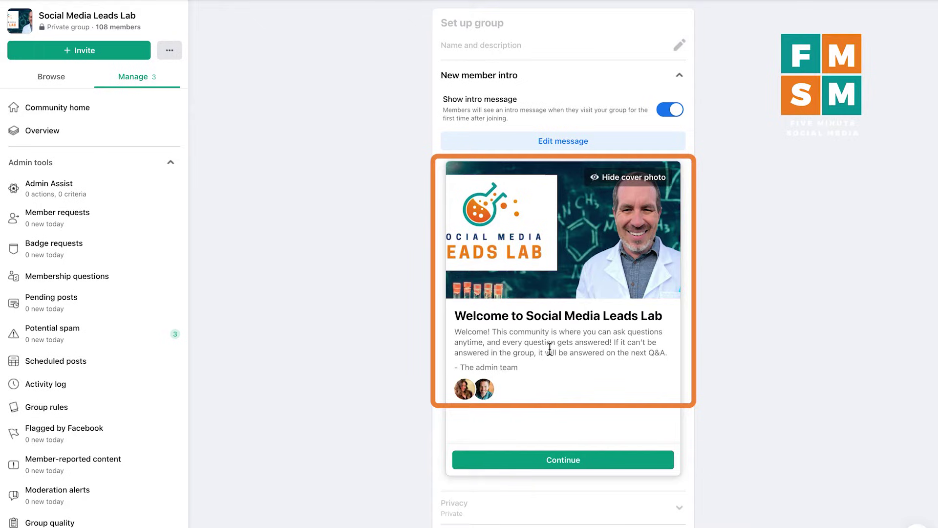
click(564, 142)
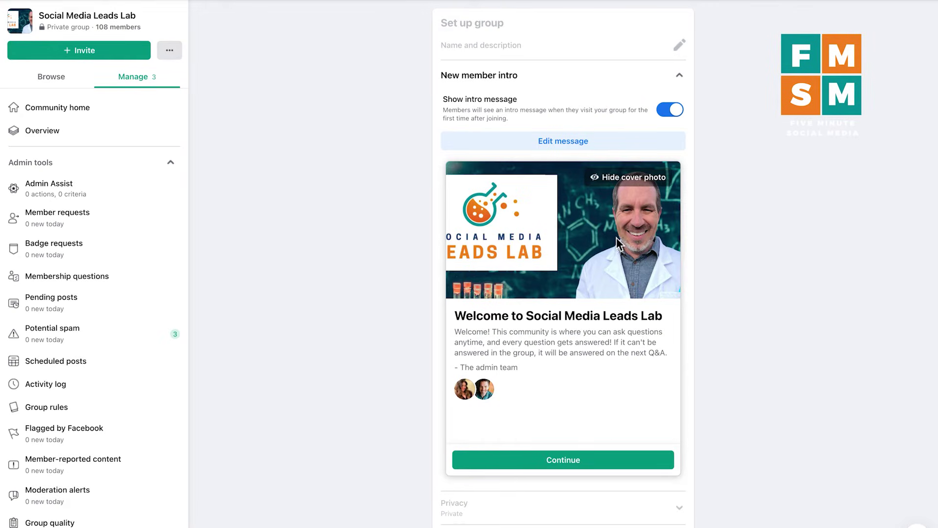
click(670, 110)
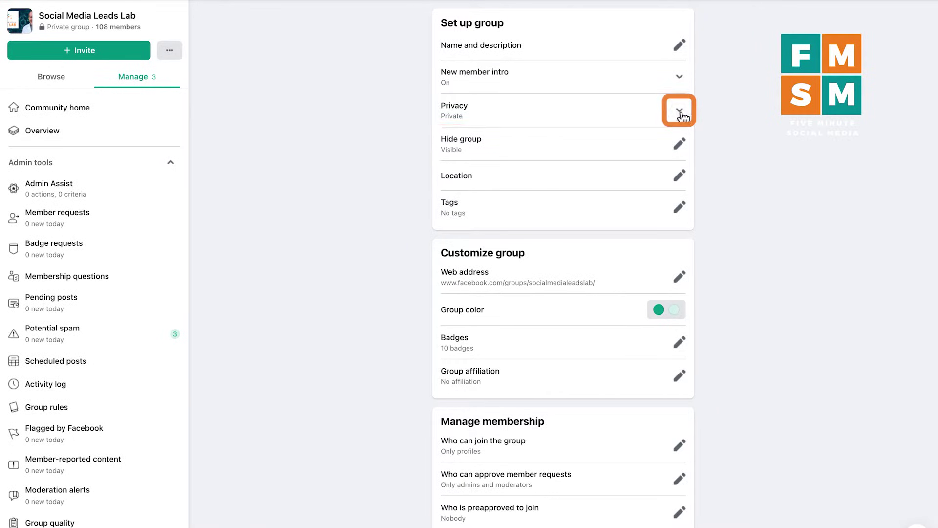
Check the privacy setting, and try the Hidden option for group visibility before going back to Visible.
click(680, 111)
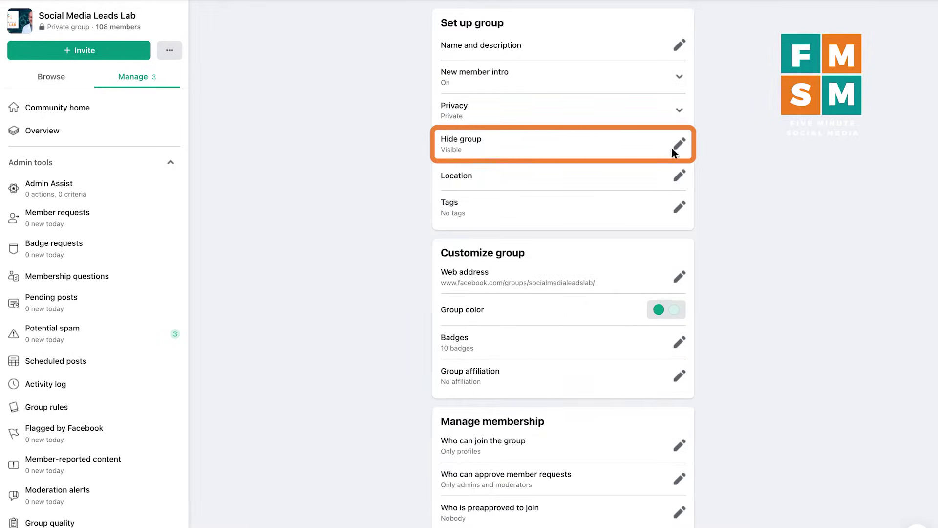
click(680, 143)
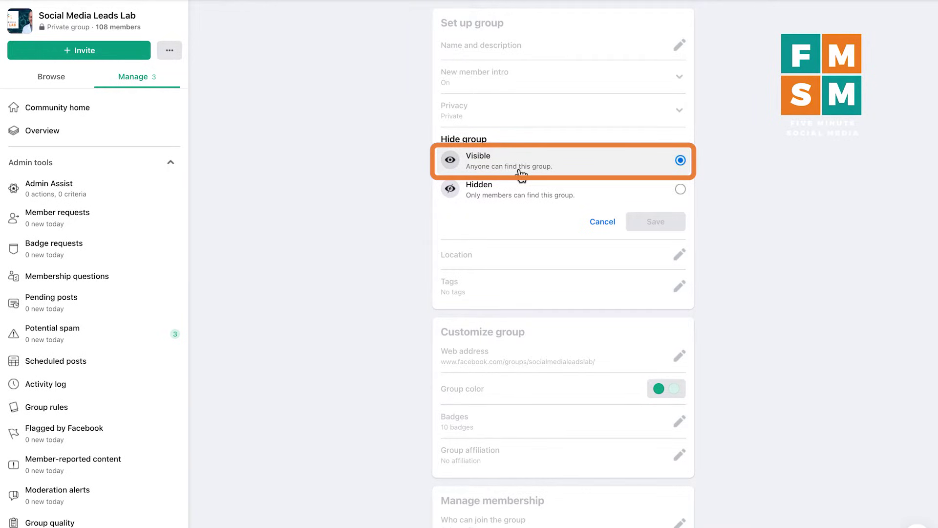
click(532, 190)
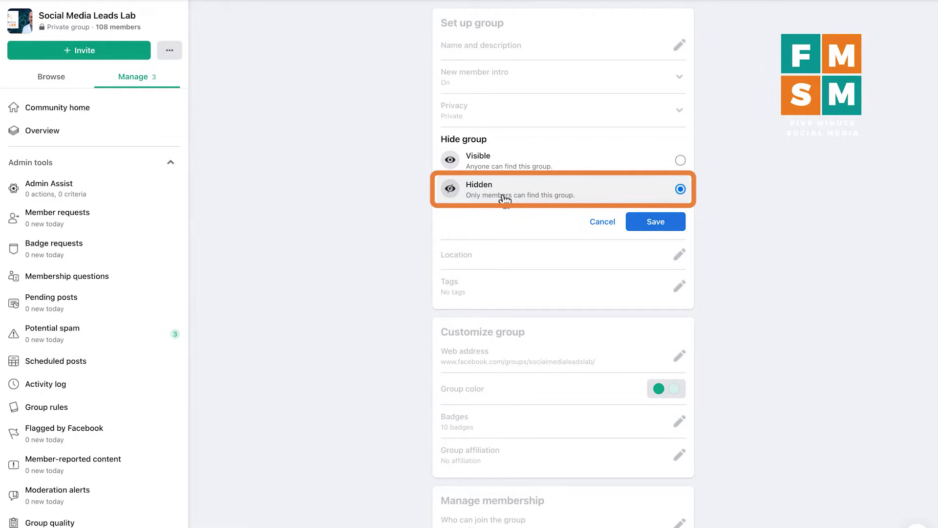
click(527, 166)
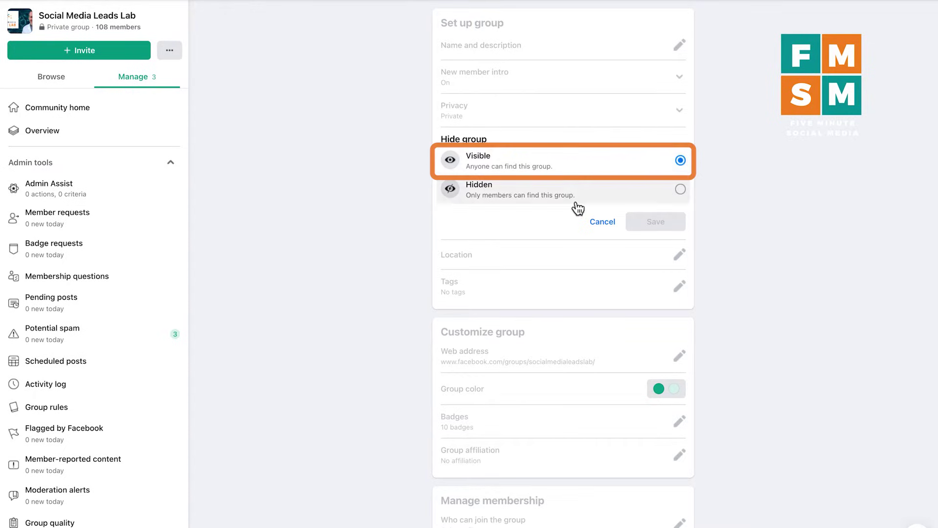
Look at the group's location setting and search the available tags for "business".
click(512, 253)
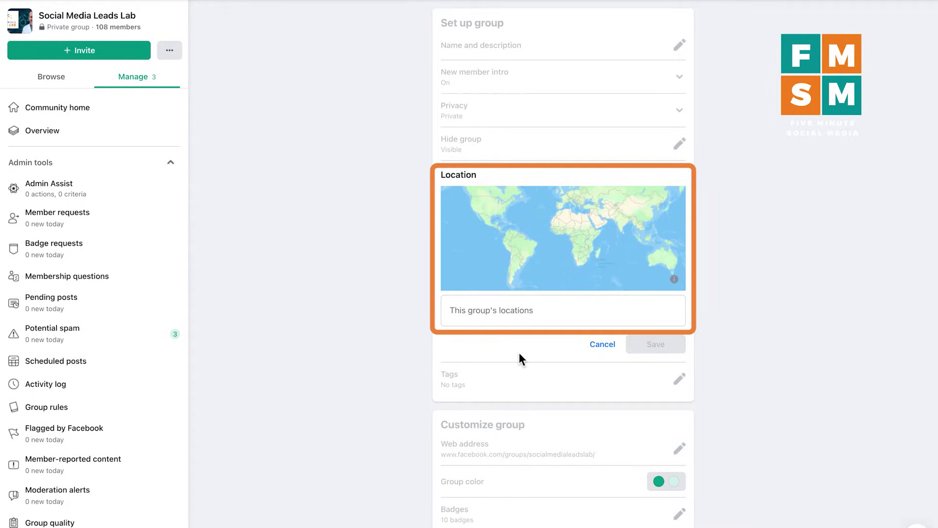
click(602, 344)
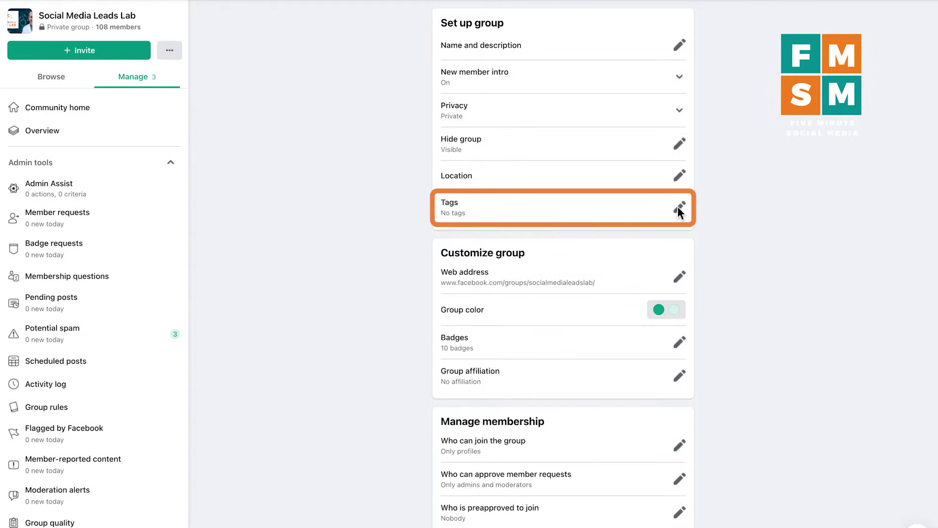
click(677, 206)
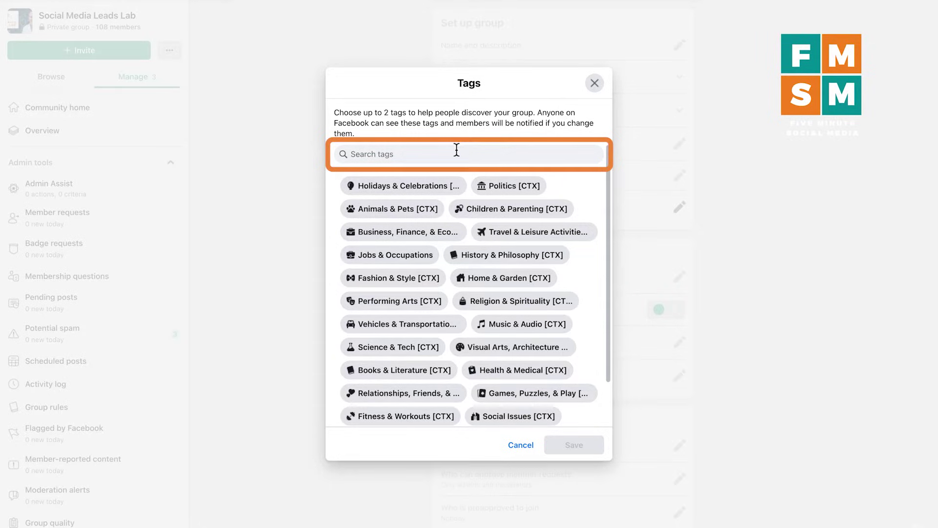
click(420, 154)
text(business)
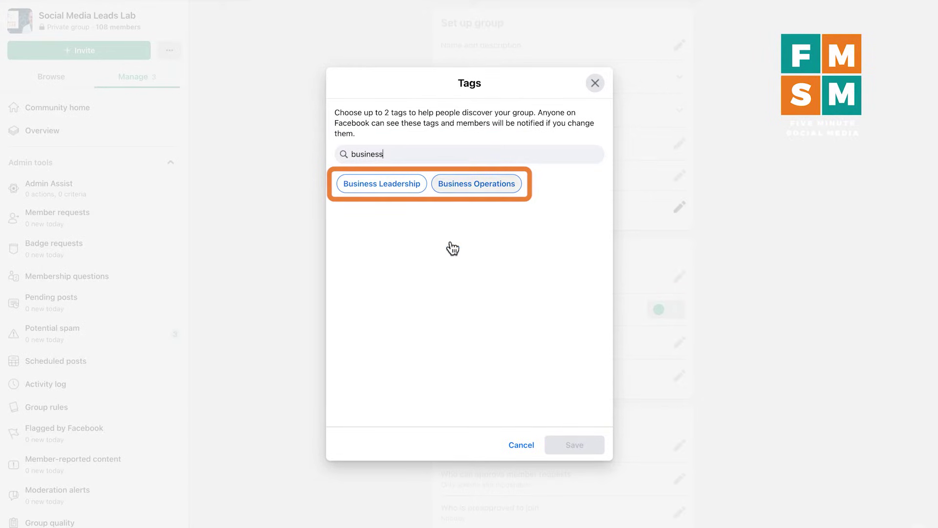
click(521, 445)
Examine the group's editable web address and leave it without saving.
scroll(555, 181, down, 3)
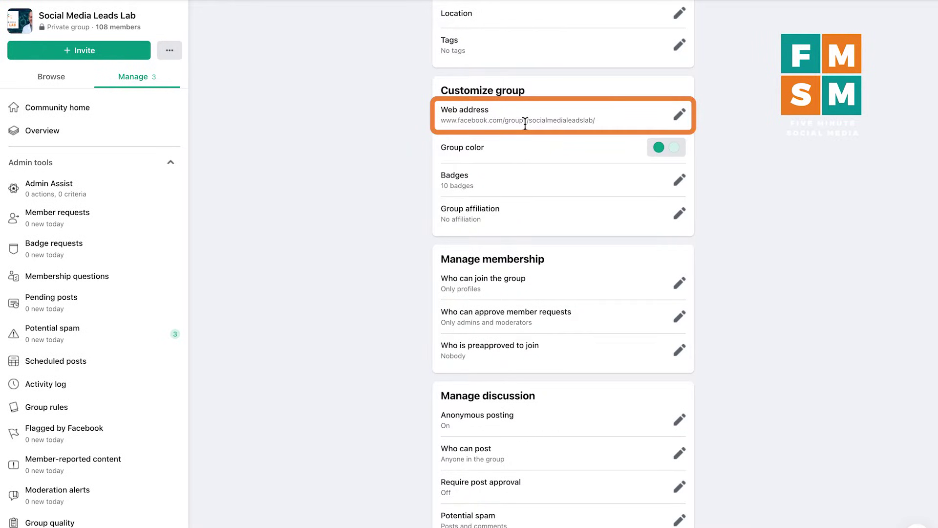
click(679, 117)
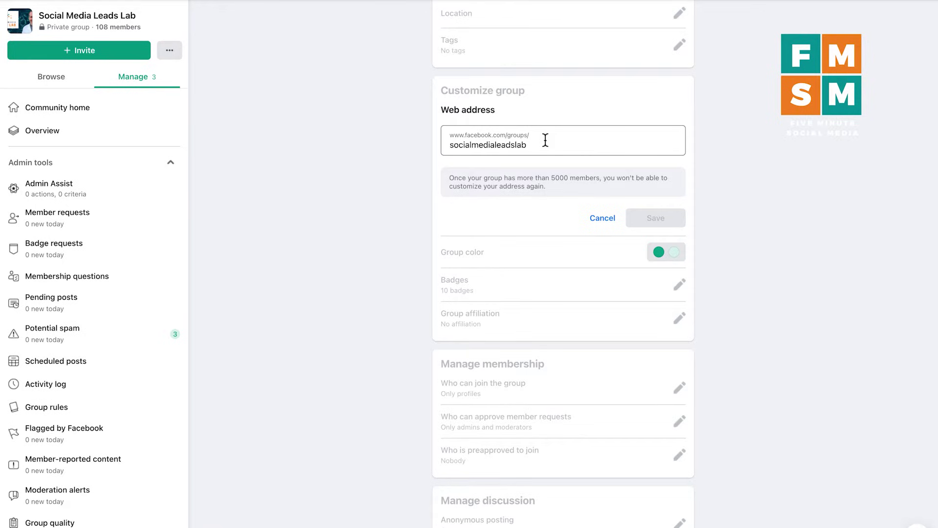
click(524, 147)
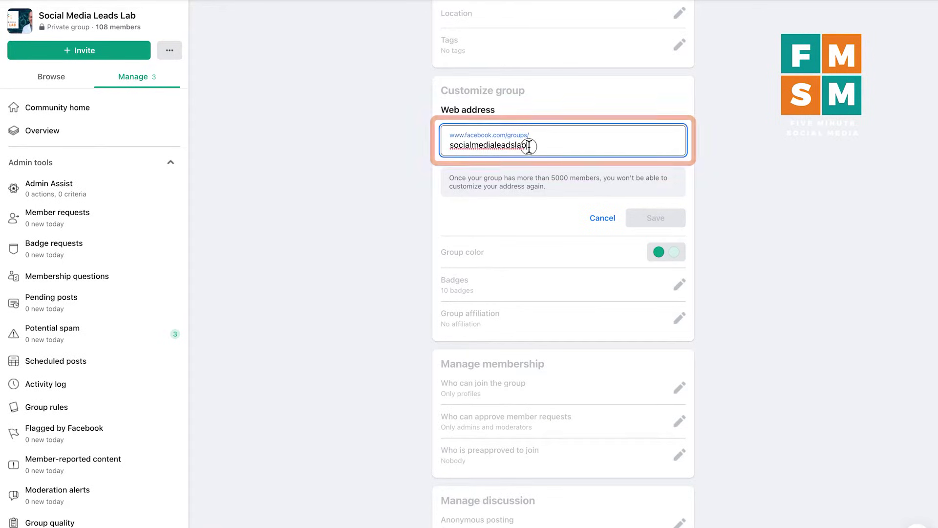
double_click(457, 147)
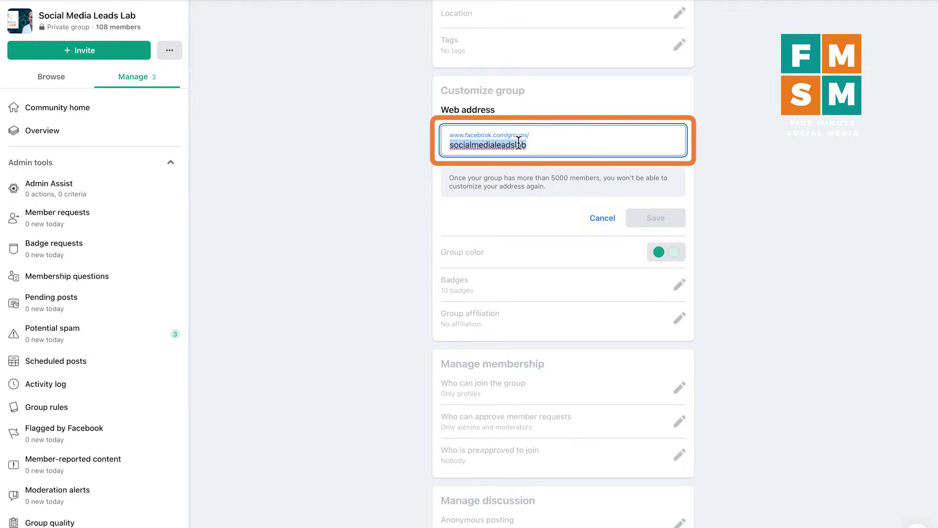
click(599, 217)
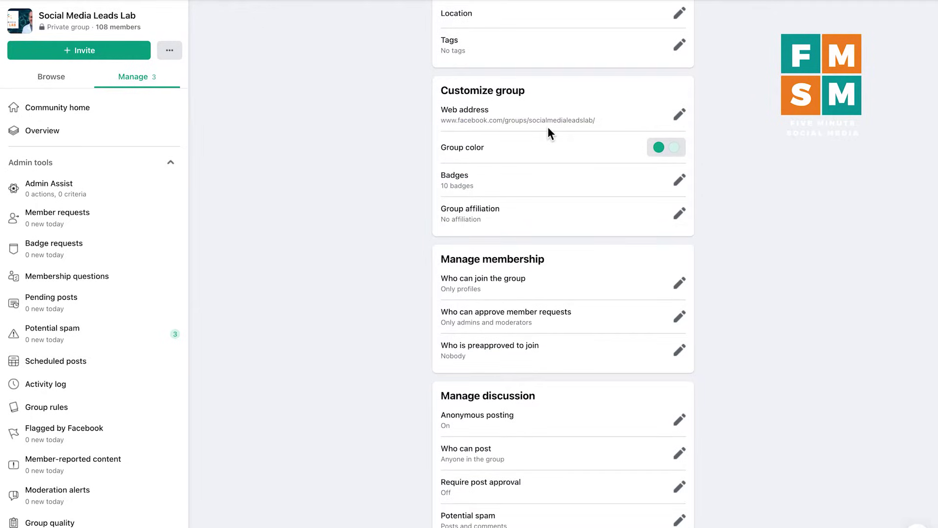
Add a custom primary group color from hex code 008e97, accepting the suggested shade 00919d.
click(662, 149)
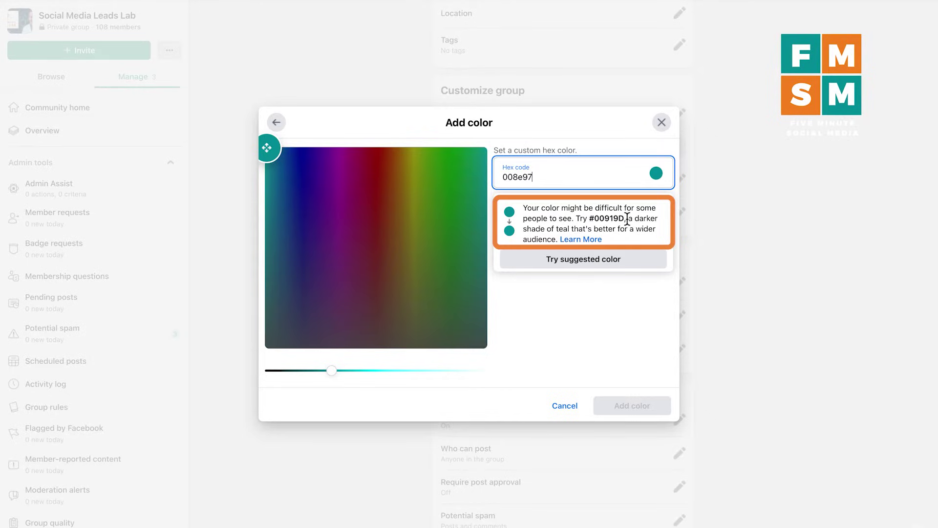
click(611, 262)
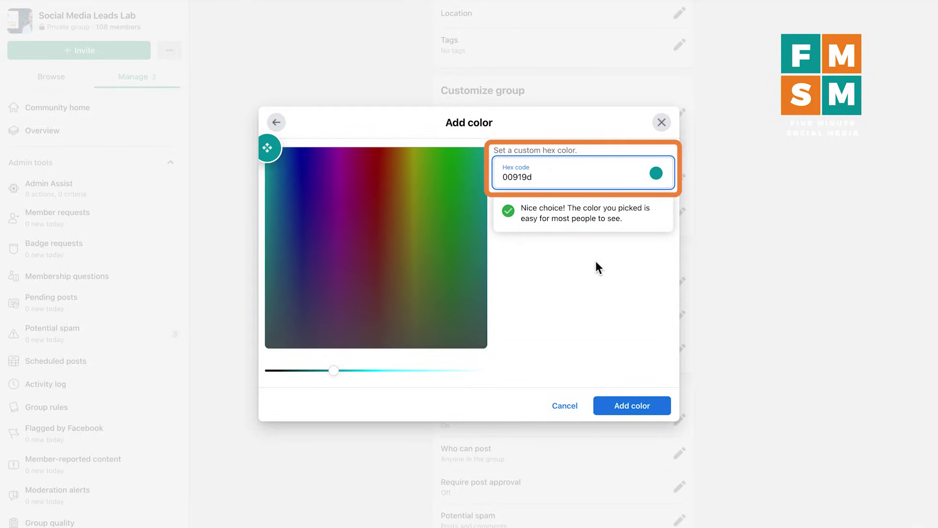
click(649, 406)
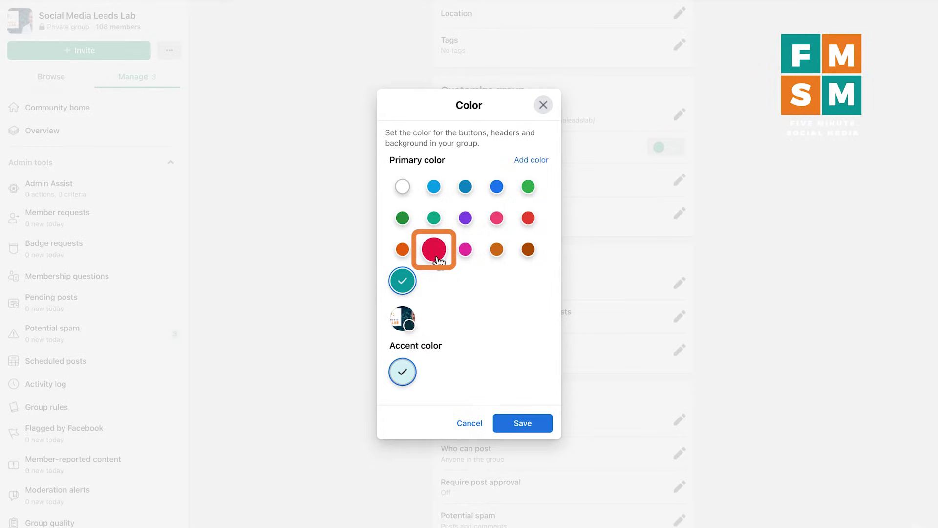
Save crimson red as the group's primary color and check how it looks on the community home.
click(434, 250)
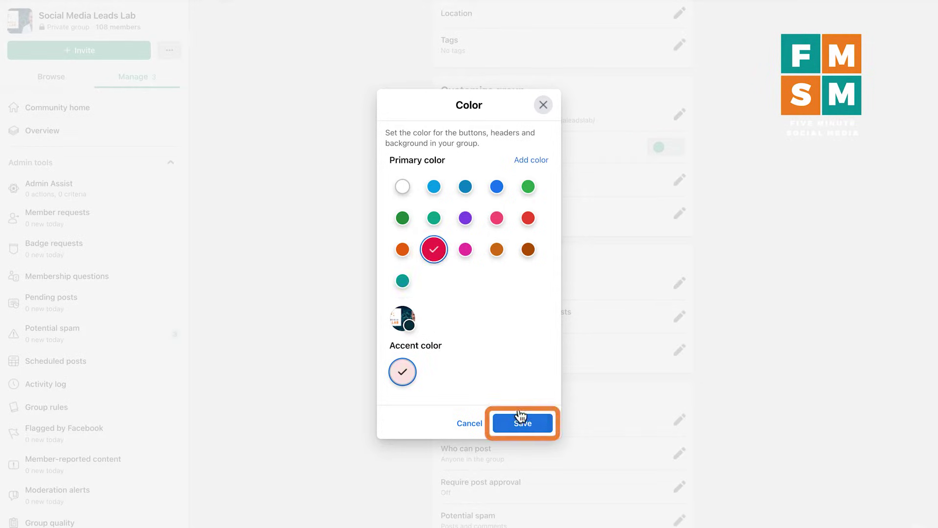
click(530, 428)
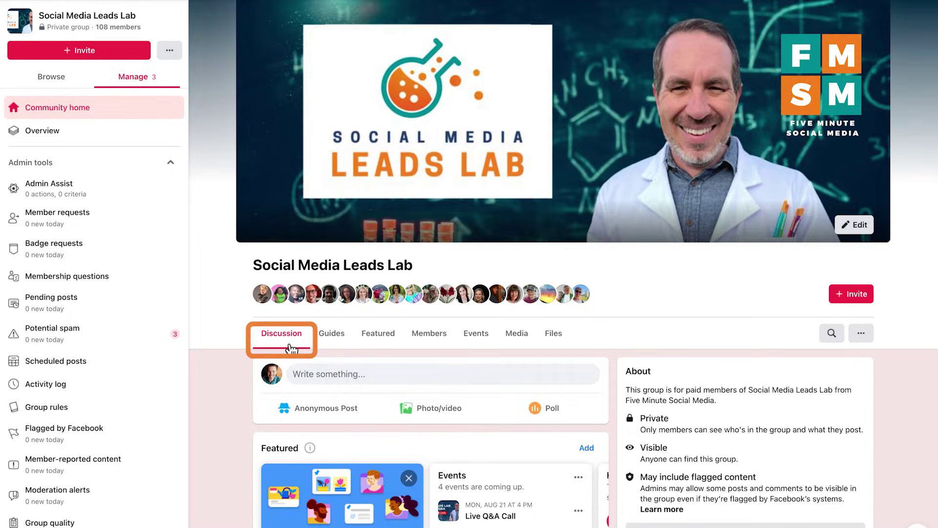
scroll(291, 348, down, 5)
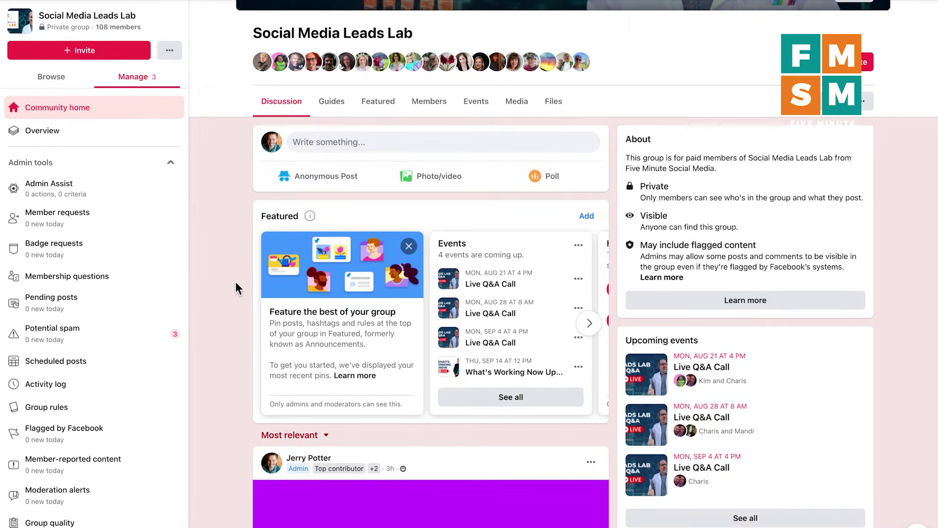
scroll(236, 282, up, 5)
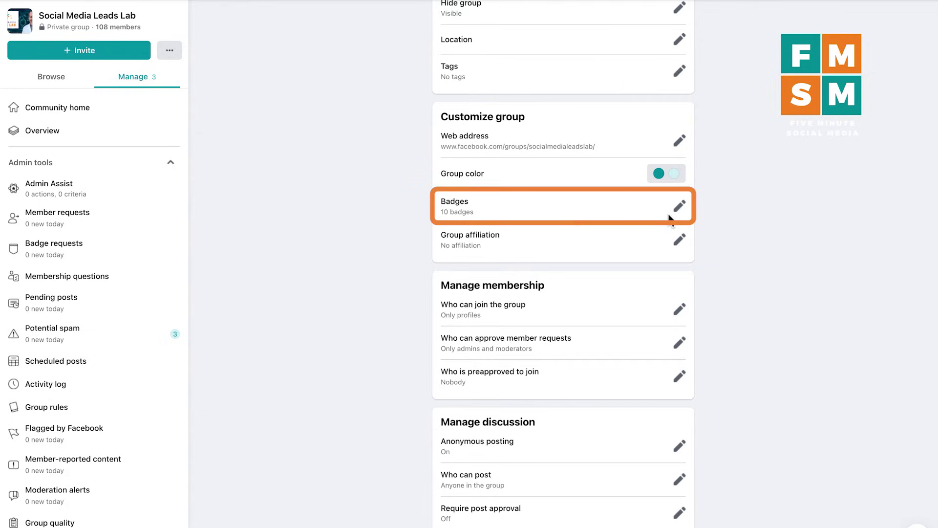
Review the full list of badges that members can earn and display in the group.
click(679, 211)
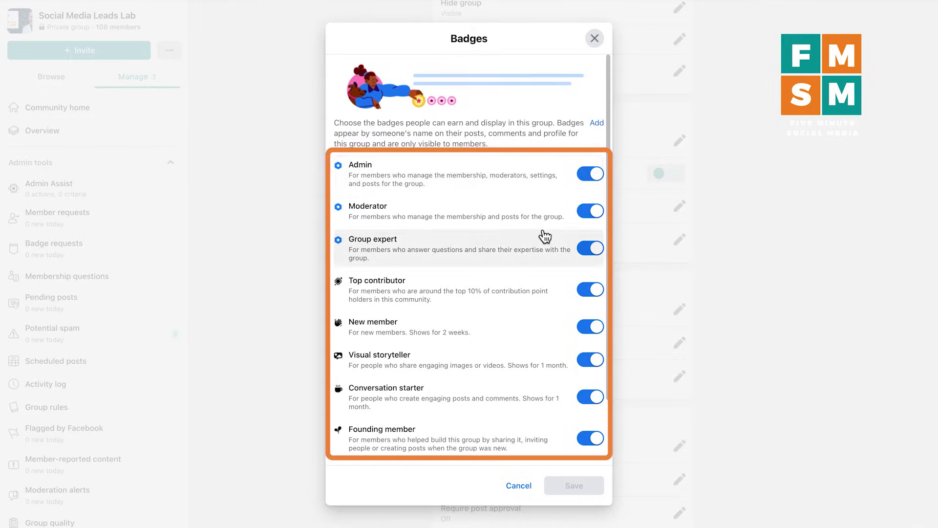
scroll(587, 435, down, 3)
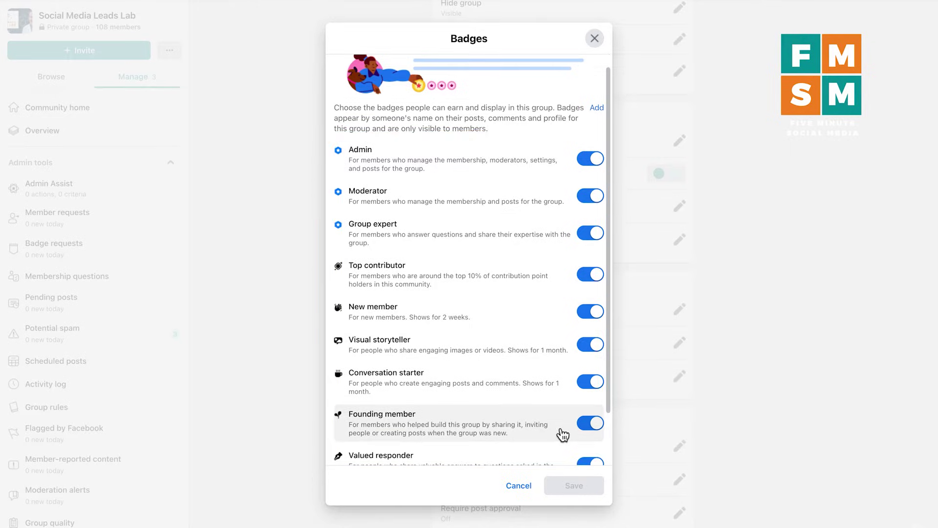
scroll(560, 435, up, 3)
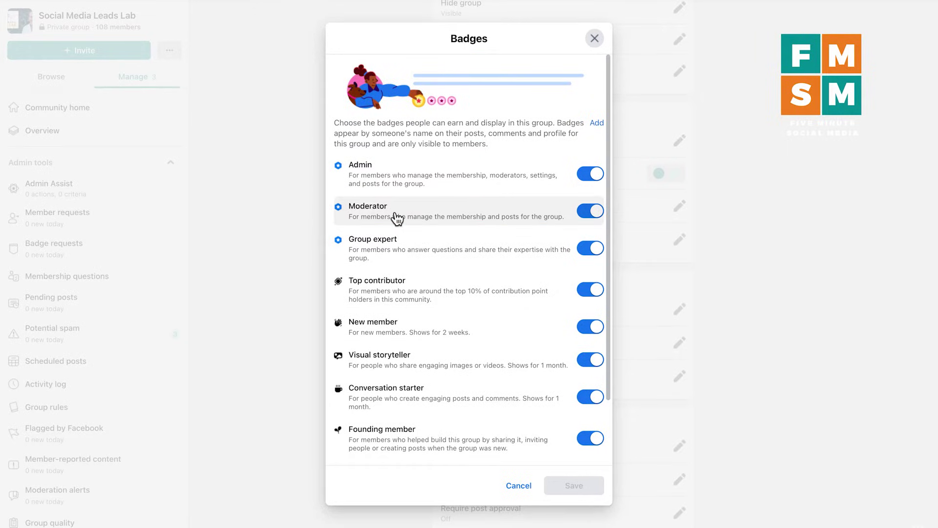
scroll(454, 288, down, 2)
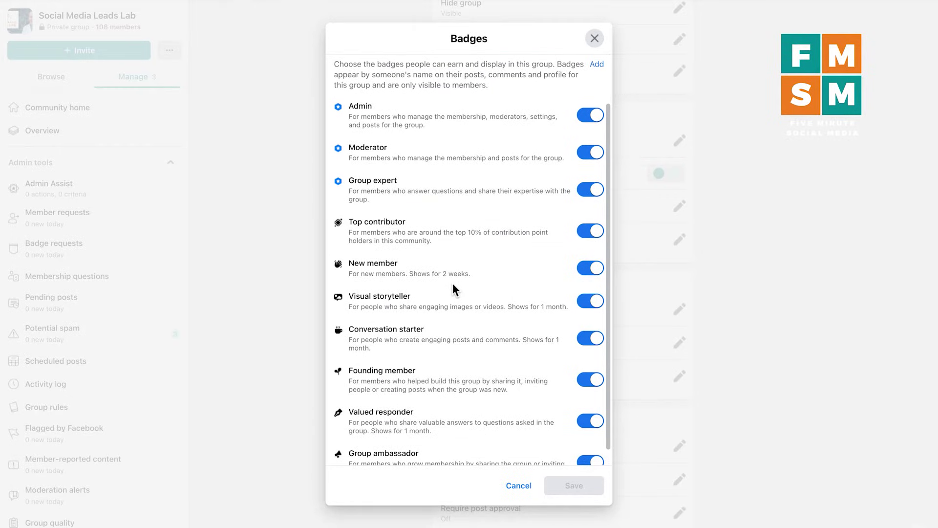
scroll(453, 284, down, 1)
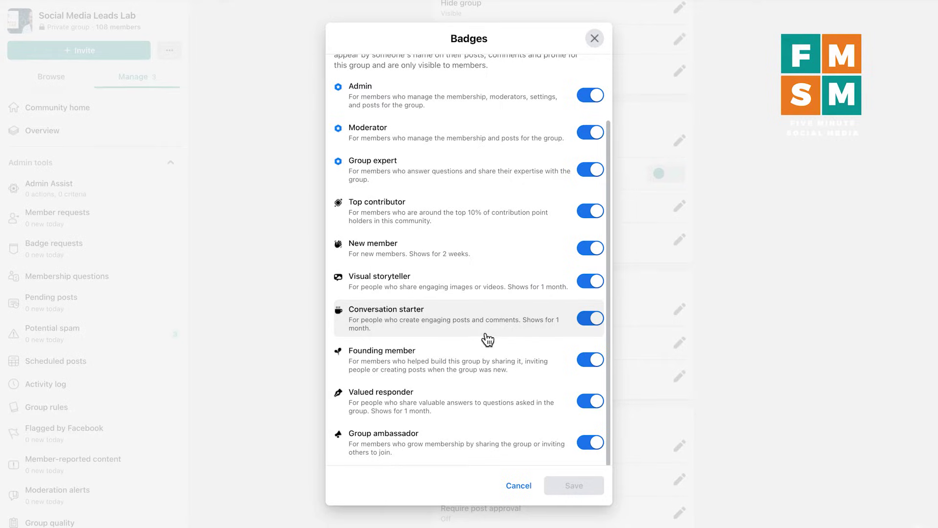
click(519, 485)
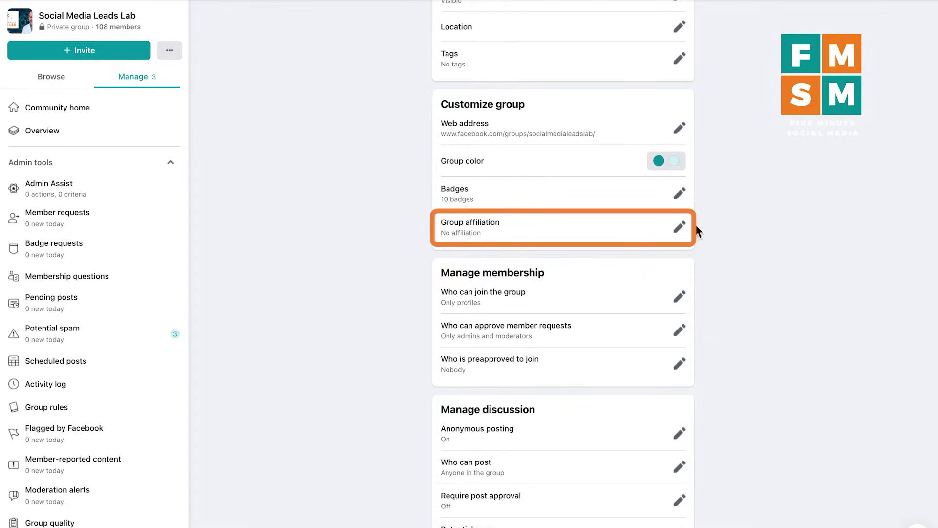
Turn on group affiliation with the Five Minute Social Media admin profile and save it.
click(679, 228)
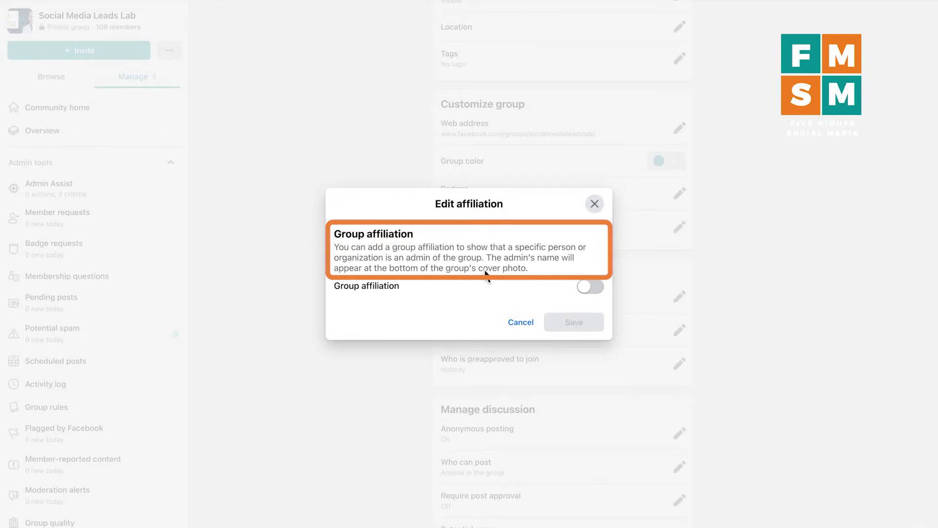
click(591, 286)
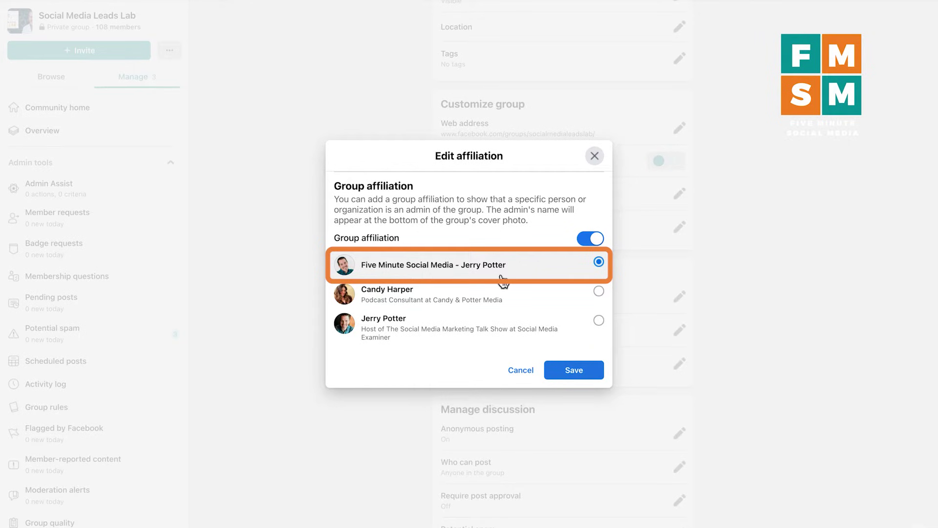
click(579, 369)
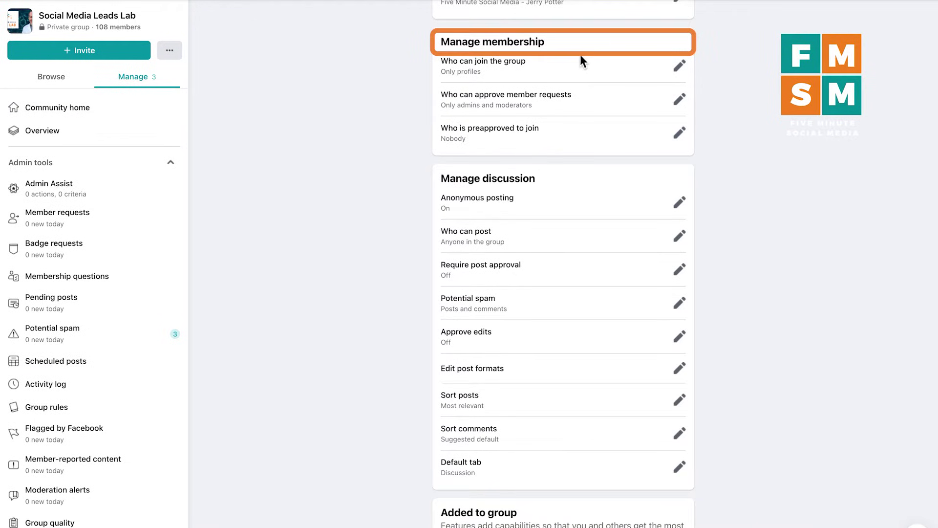
Review the membership settings for who can join, who can approve member requests, and who is preapproved to join.
click(679, 66)
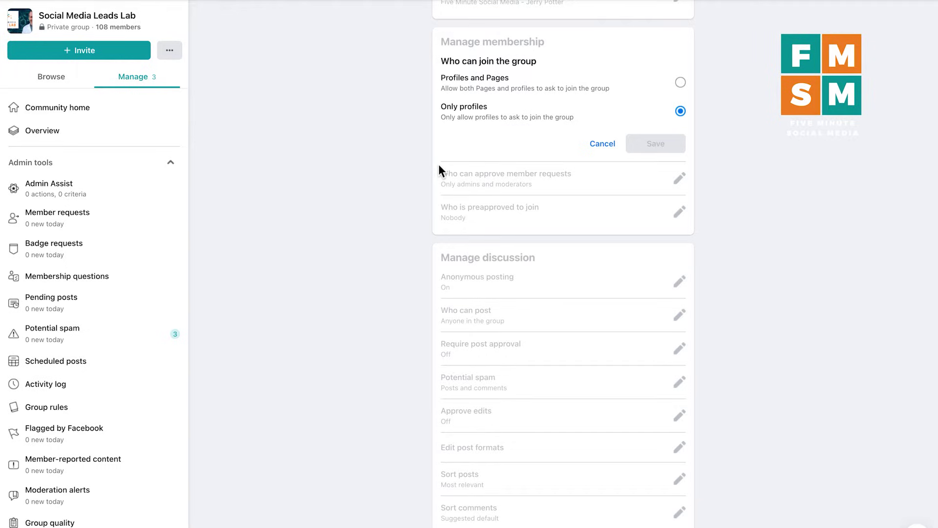
click(602, 145)
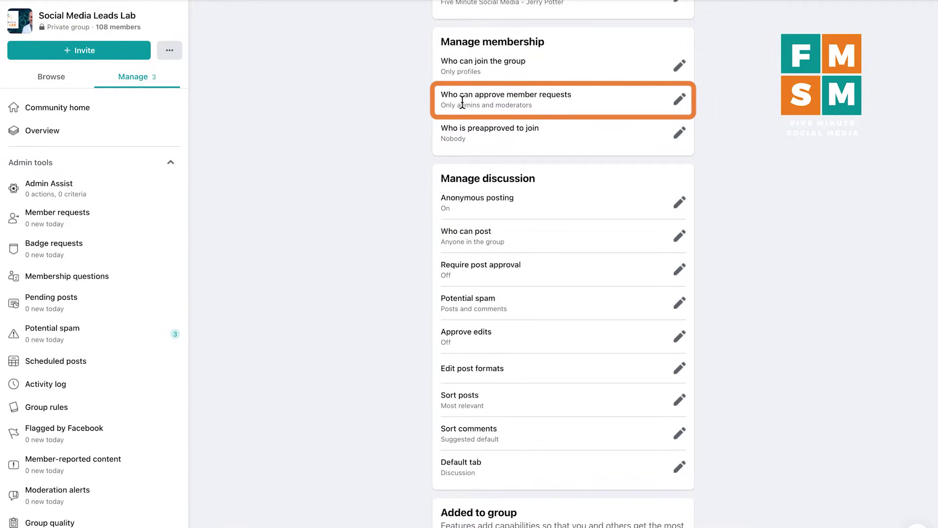
click(679, 99)
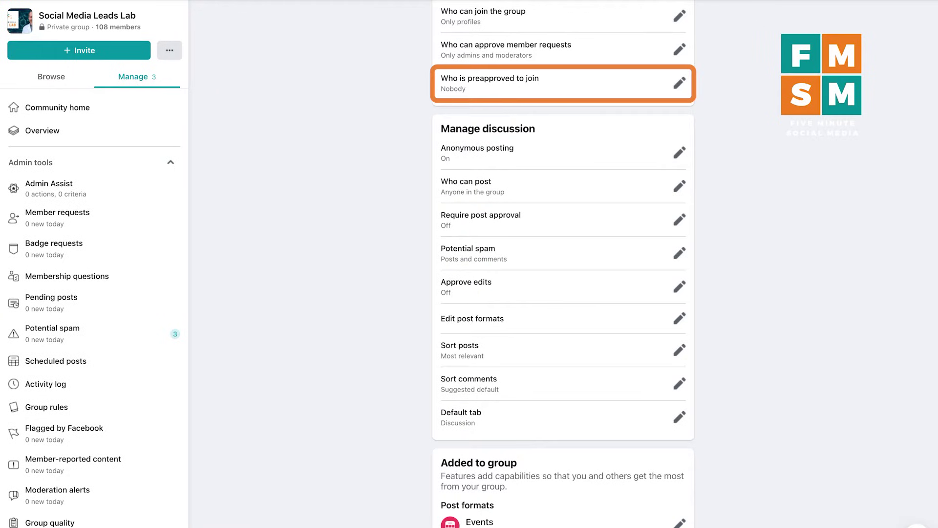
click(678, 82)
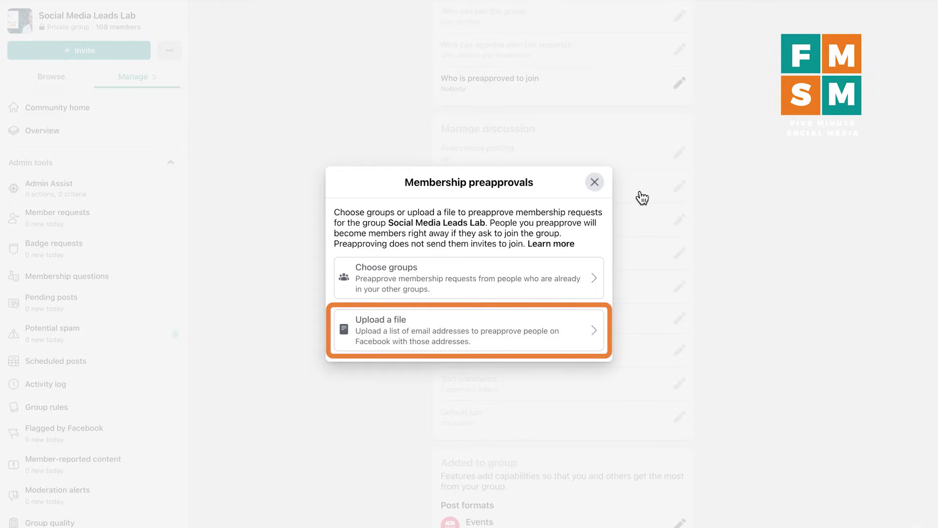
click(594, 183)
Review the discussion settings for anonymous posting, who can post, and required post approval.
scroll(508, 104, down, 1)
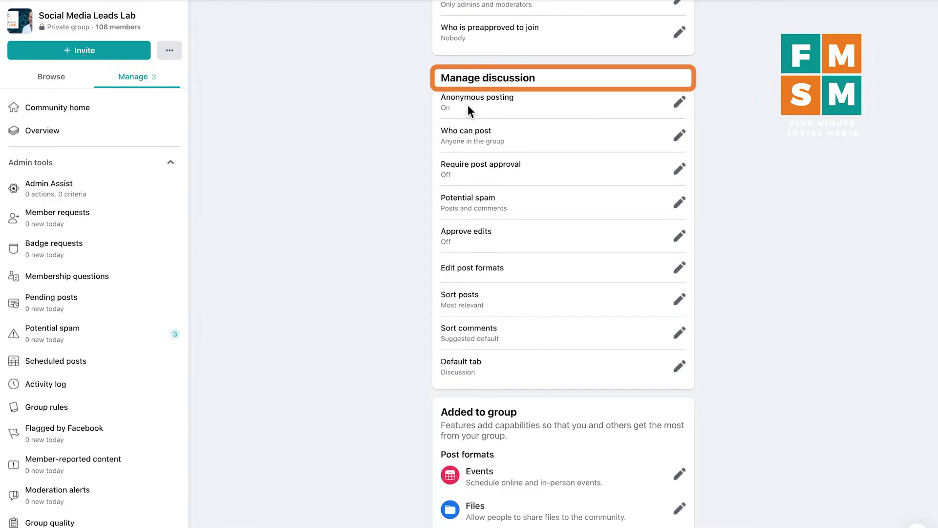
click(680, 103)
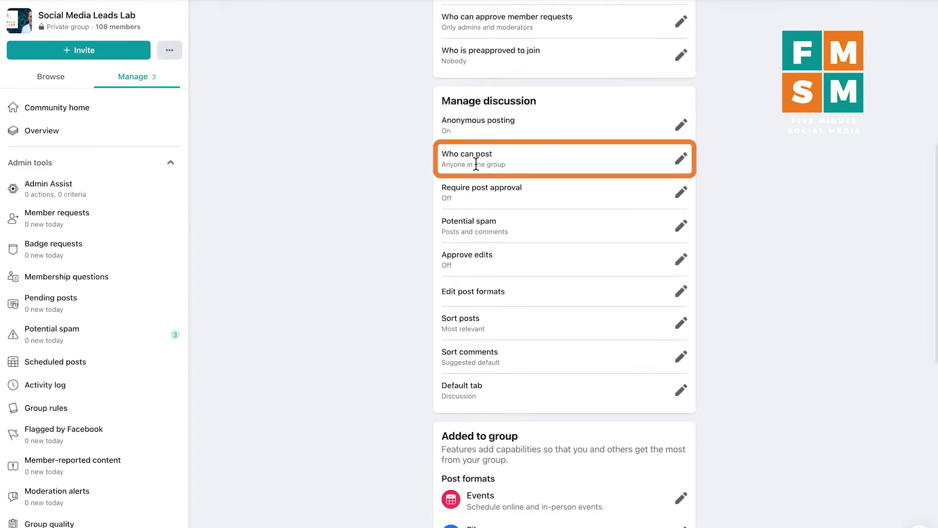
click(681, 158)
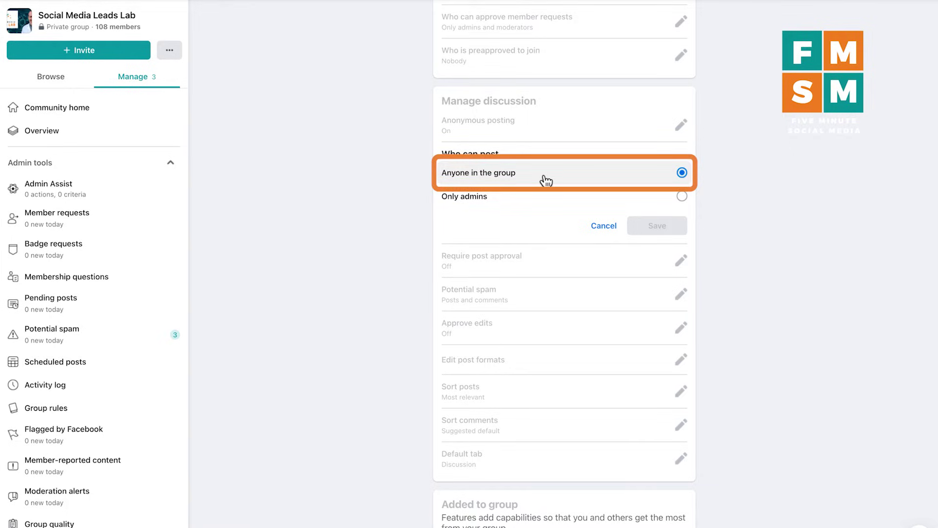
click(603, 225)
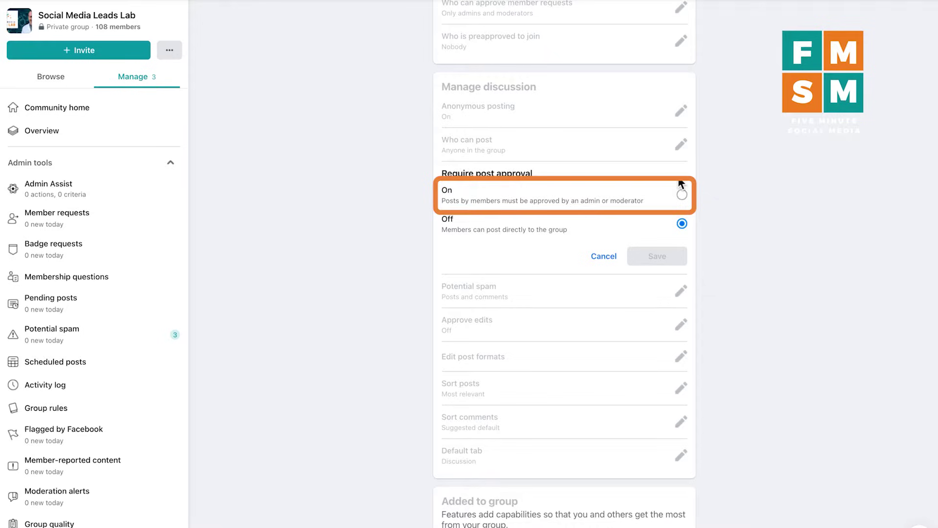
click(498, 204)
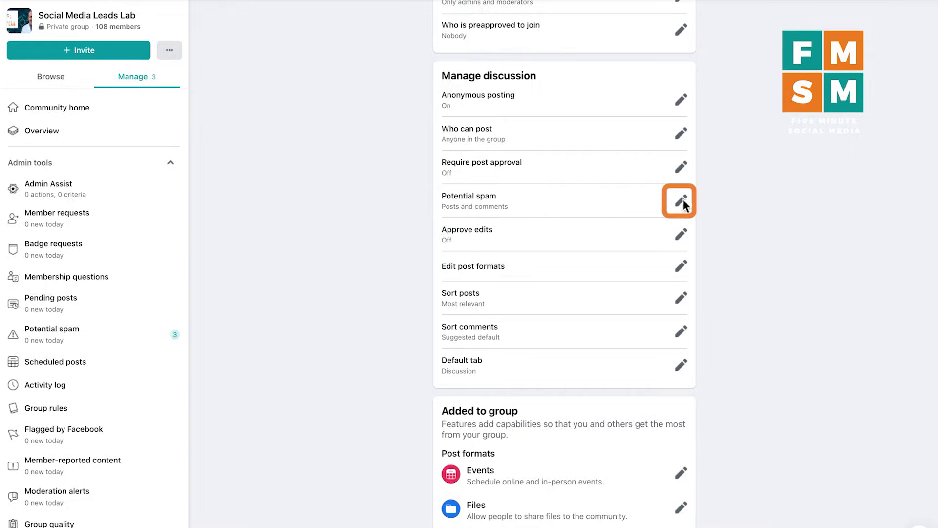
Look through the potential spam options for posts and comments without saving, and check the approve edits setting.
click(683, 201)
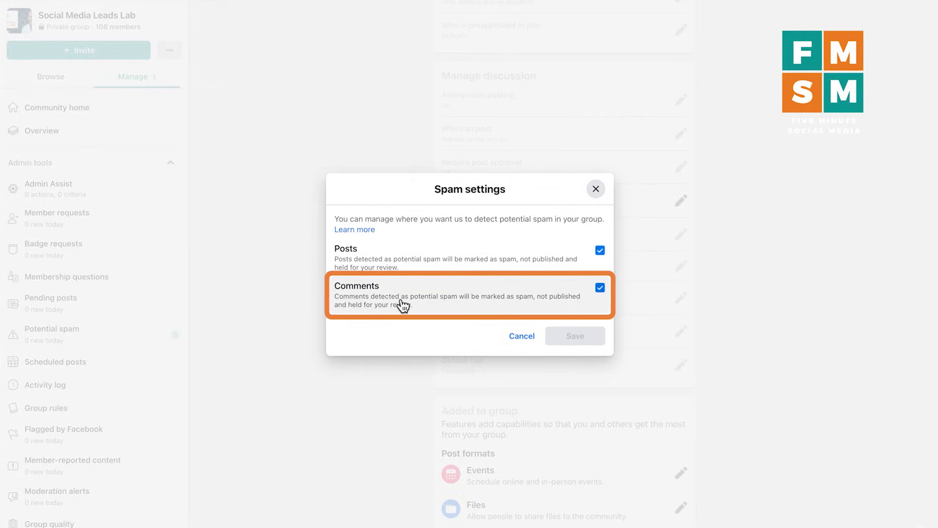
click(600, 251)
click(600, 288)
click(522, 337)
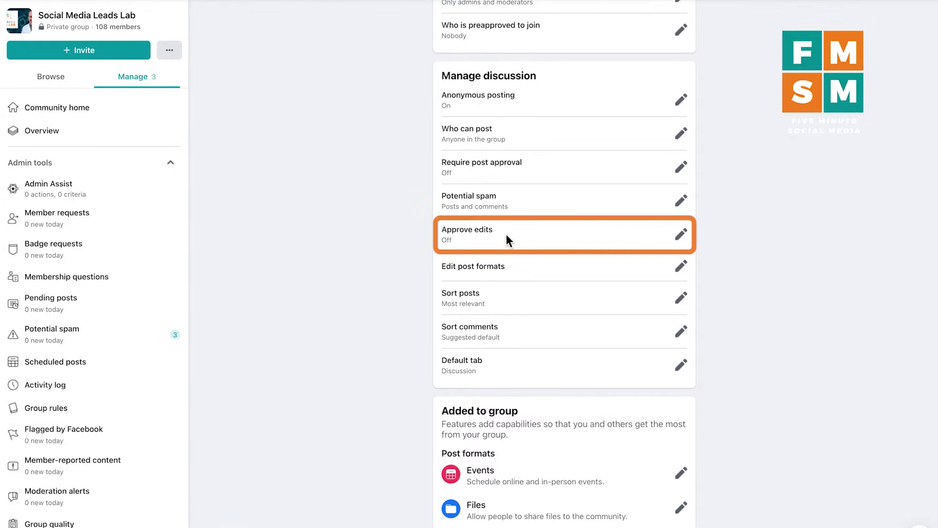
click(678, 236)
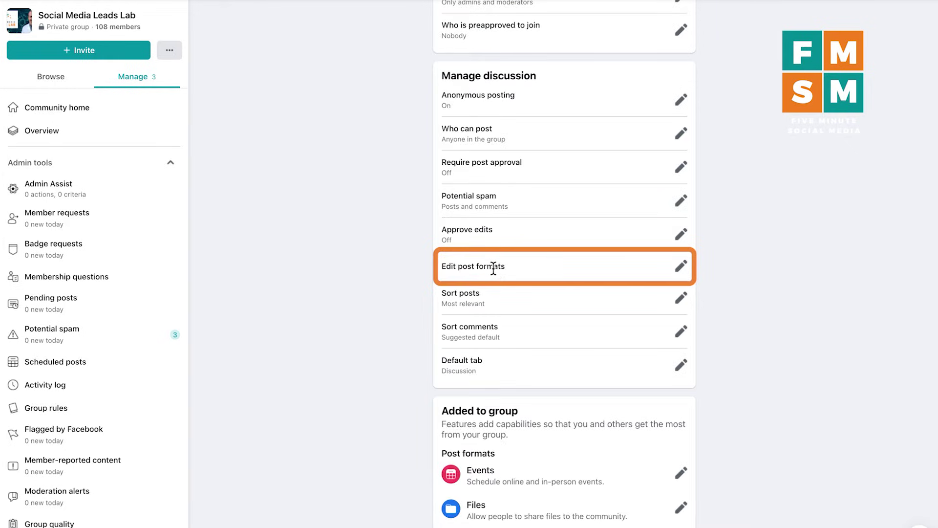
Review the post formats added to the group and the default formats that cannot be removed.
click(682, 266)
scroll(464, 290, down, 3)
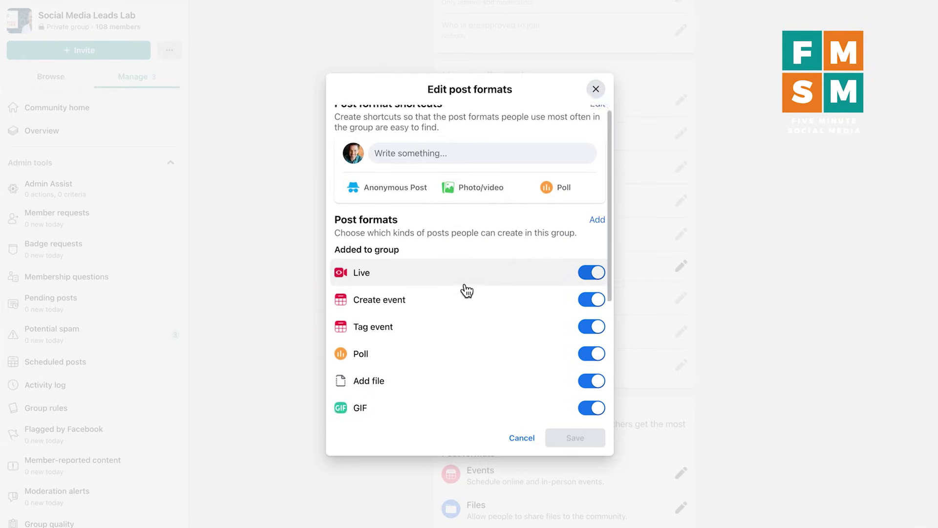
scroll(467, 291, down, 2)
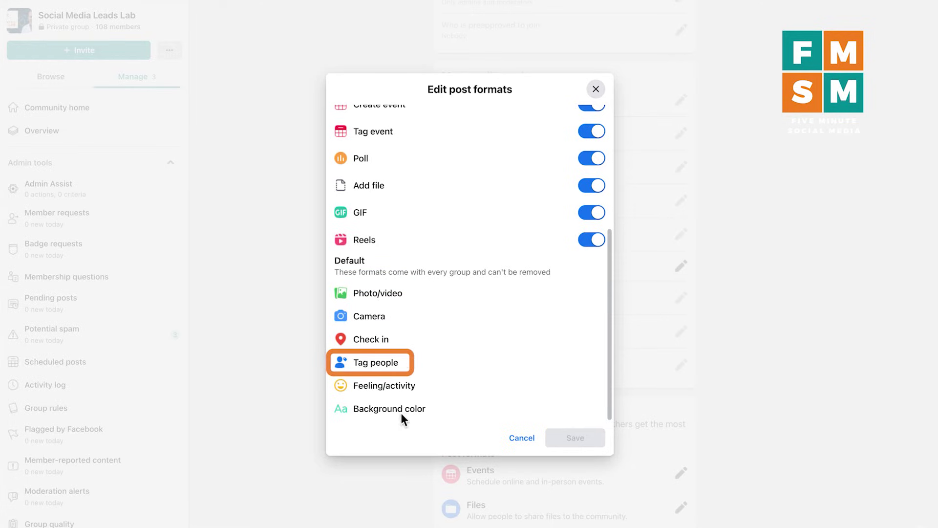
scroll(412, 401, up, 5)
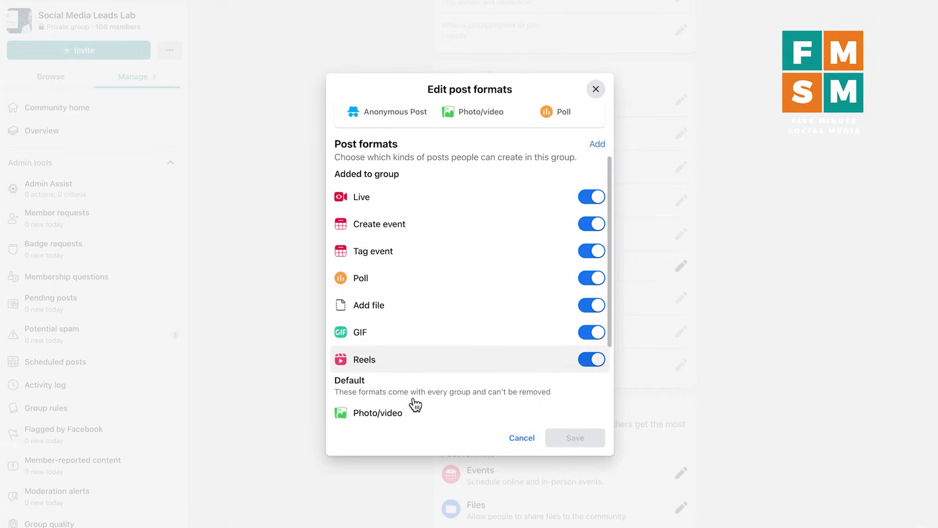
Try turning off the Live and Create event post formats, and switch both back on.
click(593, 198)
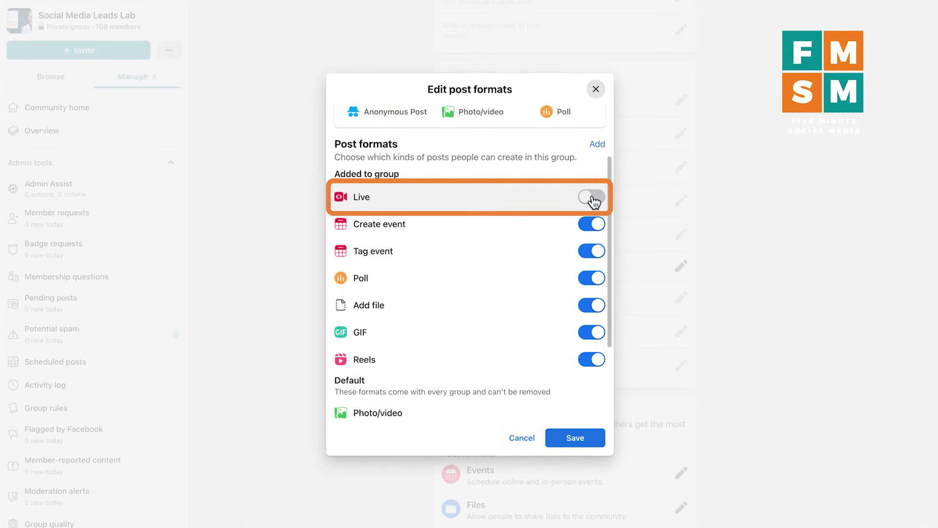
click(588, 227)
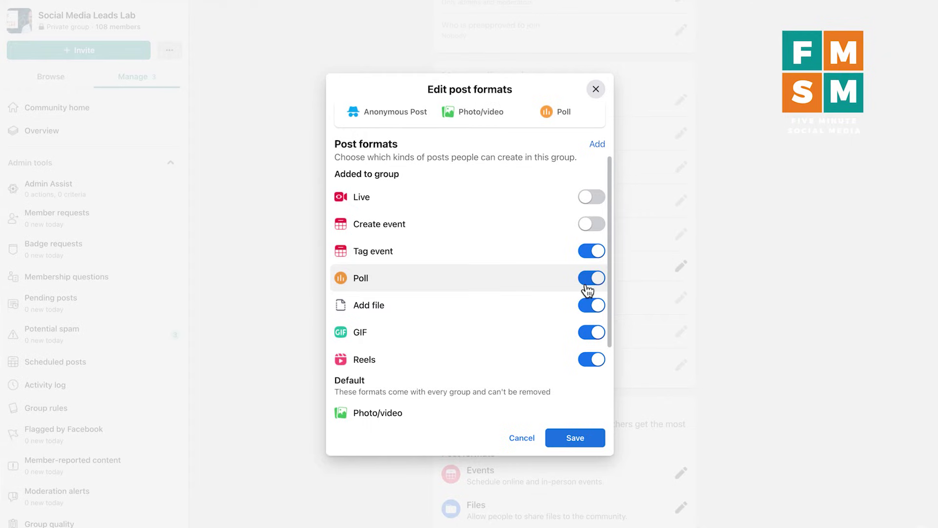
click(592, 225)
click(592, 197)
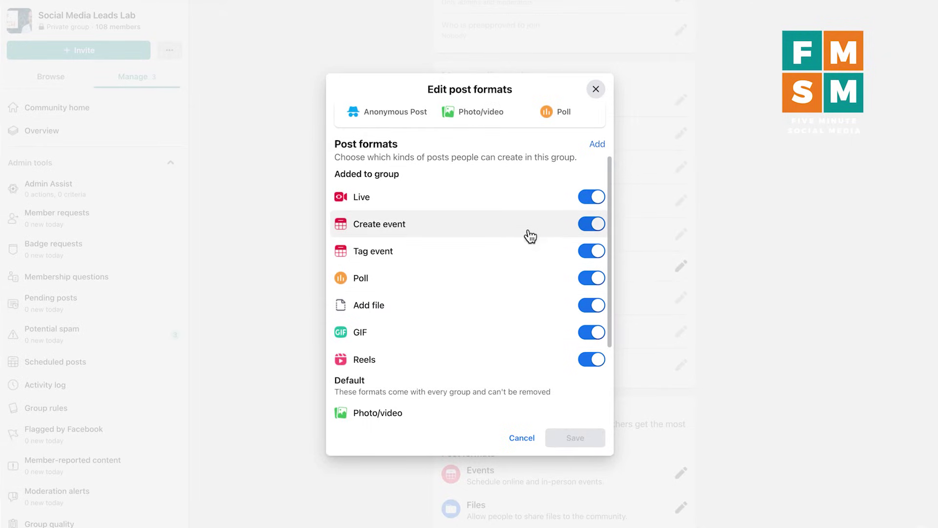
scroll(532, 237, up, 1)
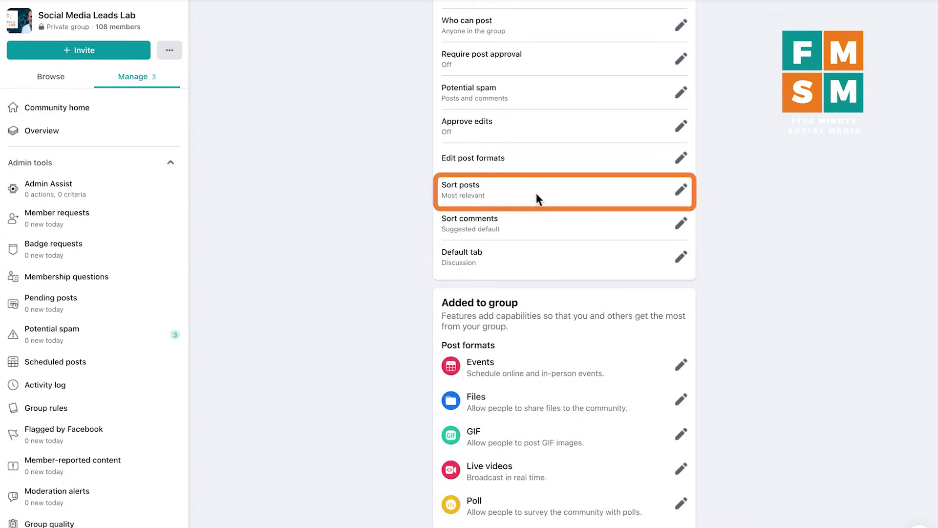
Review the available sorting options for the group's posts and comments.
click(679, 191)
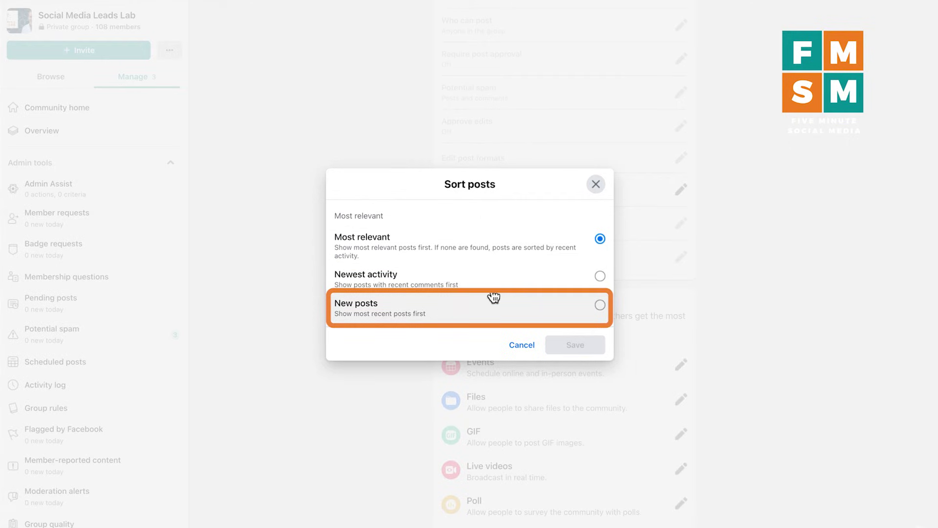
click(523, 343)
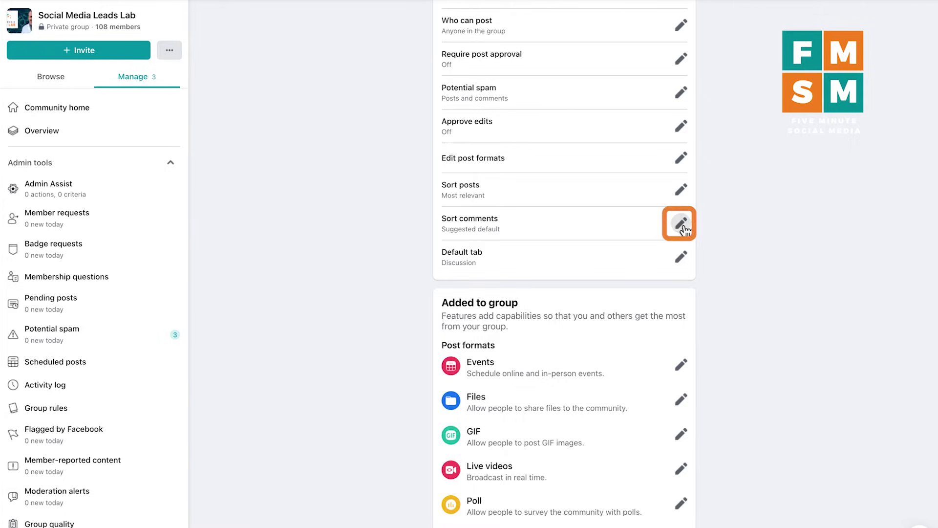
click(680, 226)
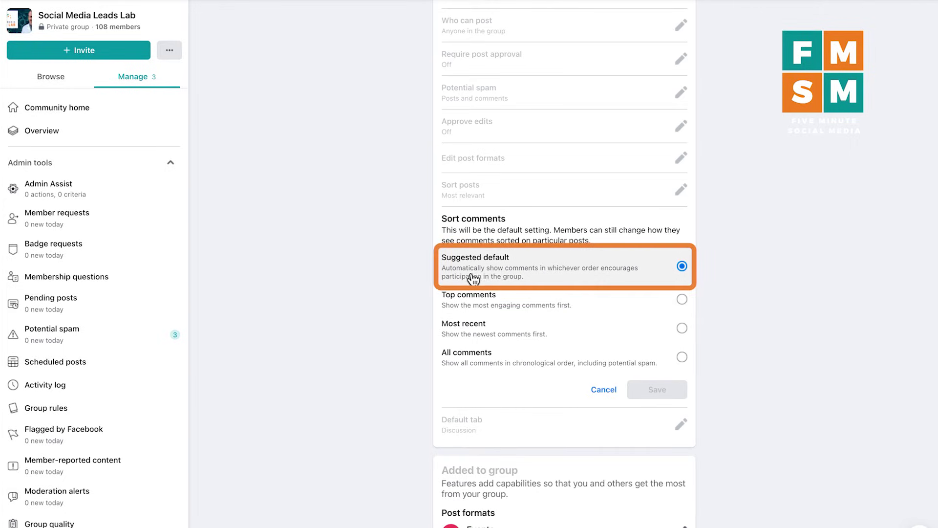
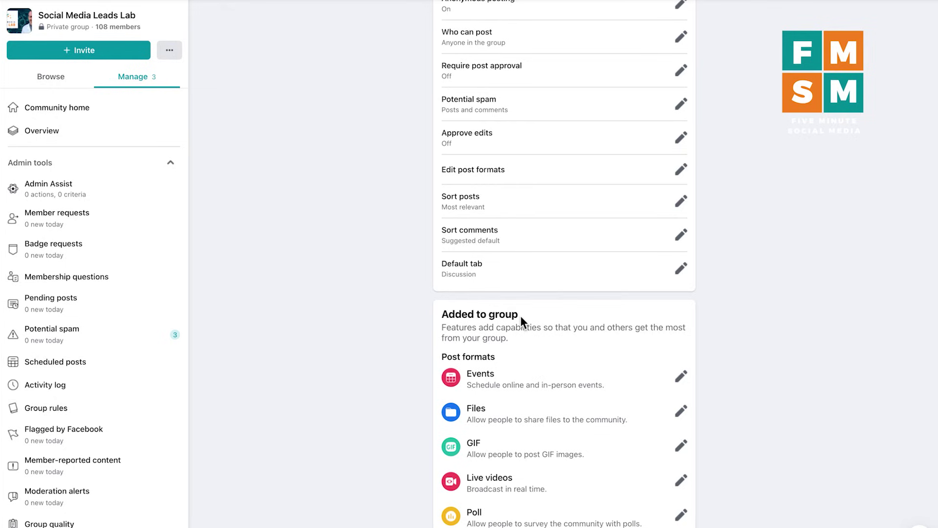
Review the features added to the group, including the display options for Events and the Guides settings.
scroll(520, 316, down, 6)
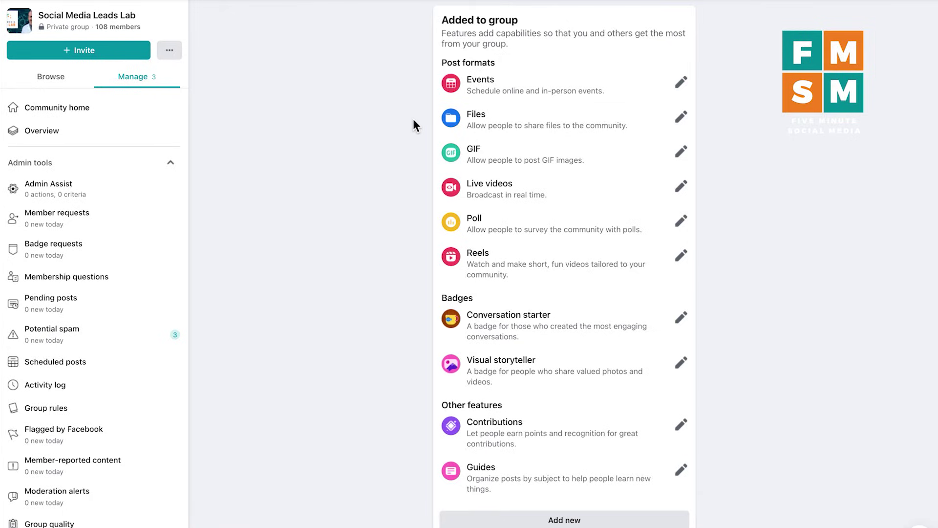
click(680, 81)
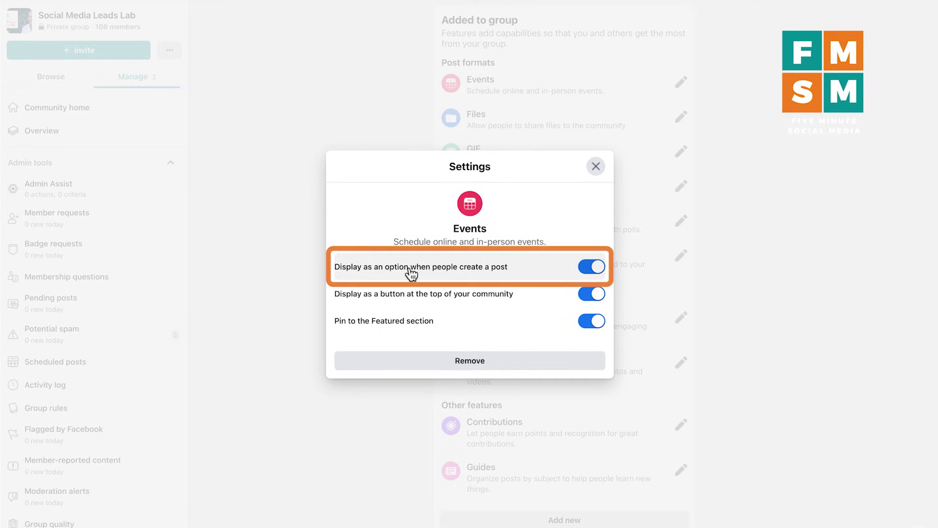
click(594, 273)
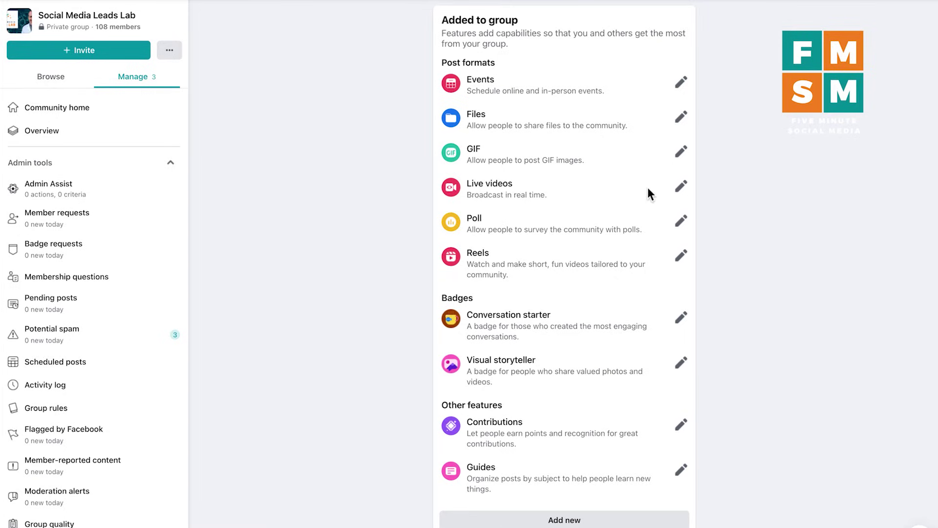
scroll(455, 212, down, 2)
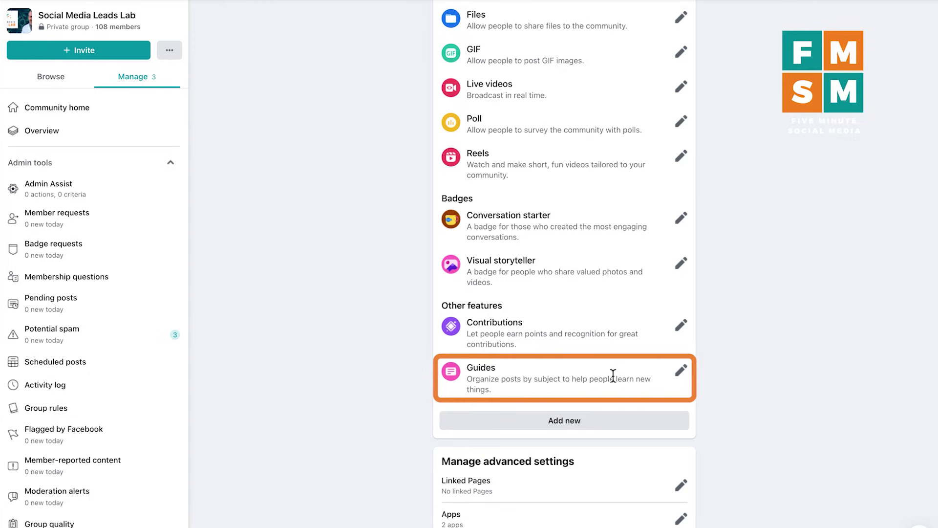
click(682, 373)
scroll(398, 376, down, 1)
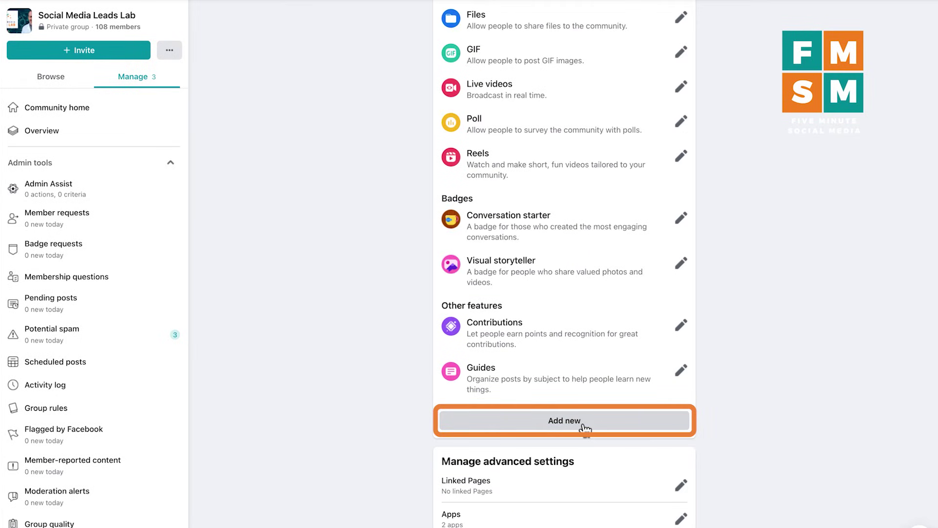
Open the page for adding new features and browse the available feature sets.
click(583, 424)
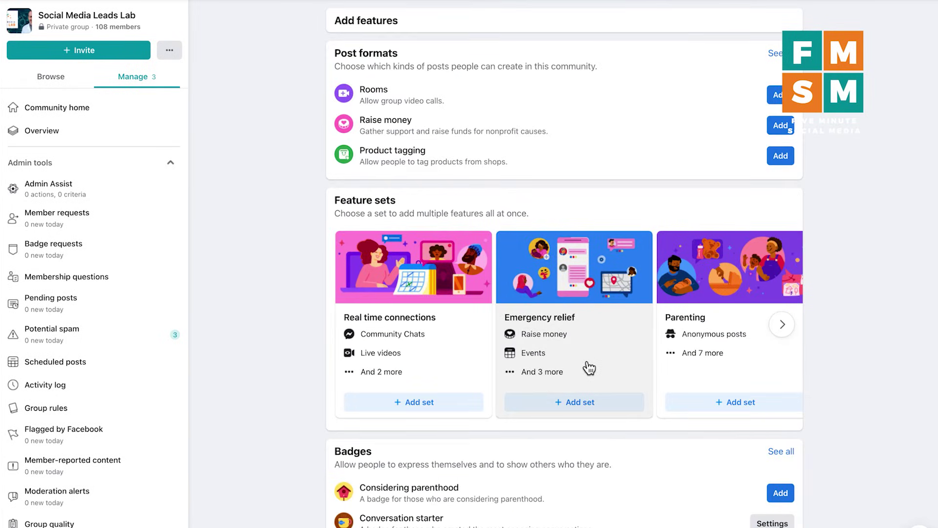
scroll(590, 368, down, 2)
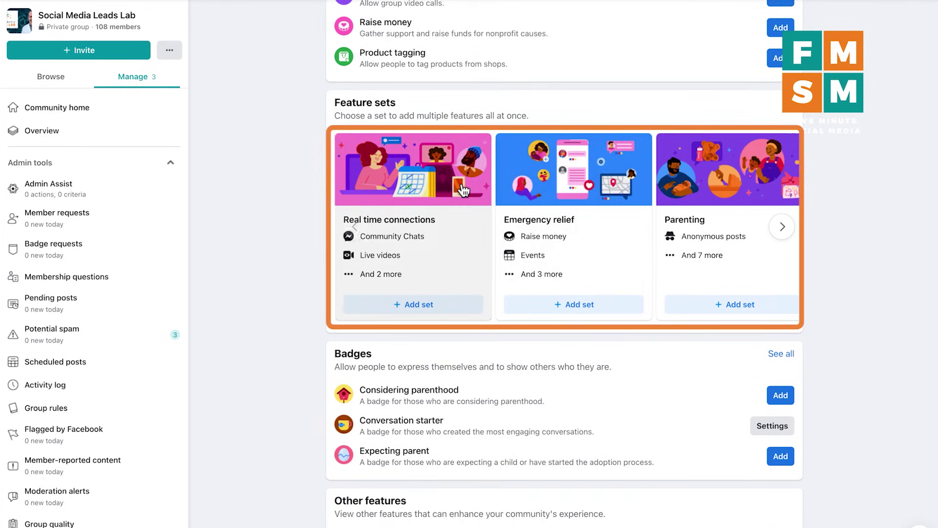
scroll(552, 232, right, 3)
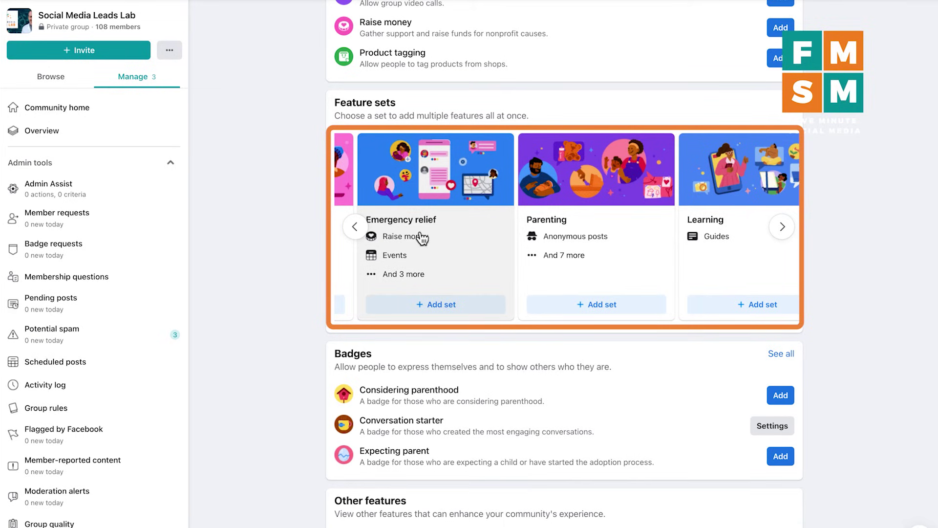
scroll(533, 230, right, 3)
scroll(593, 228, right, 5)
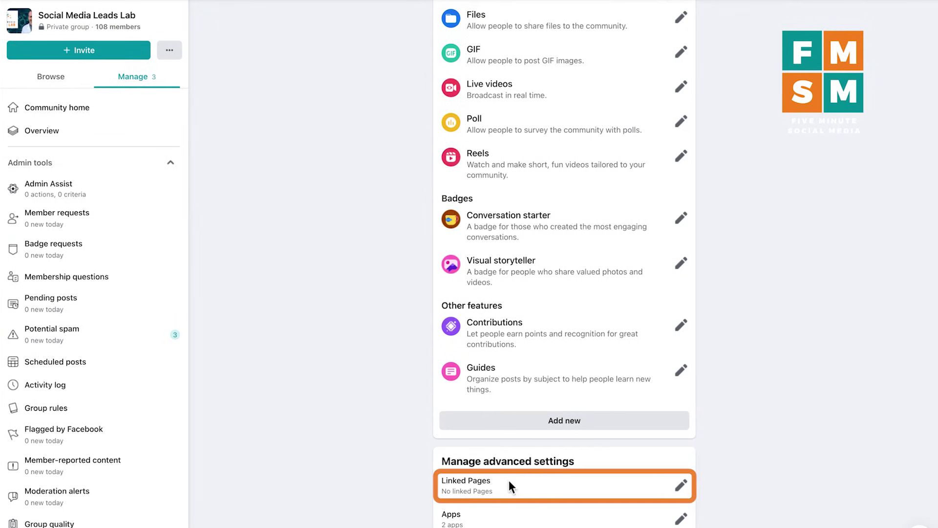
Check the advanced settings for linked Pages and apps.
click(682, 485)
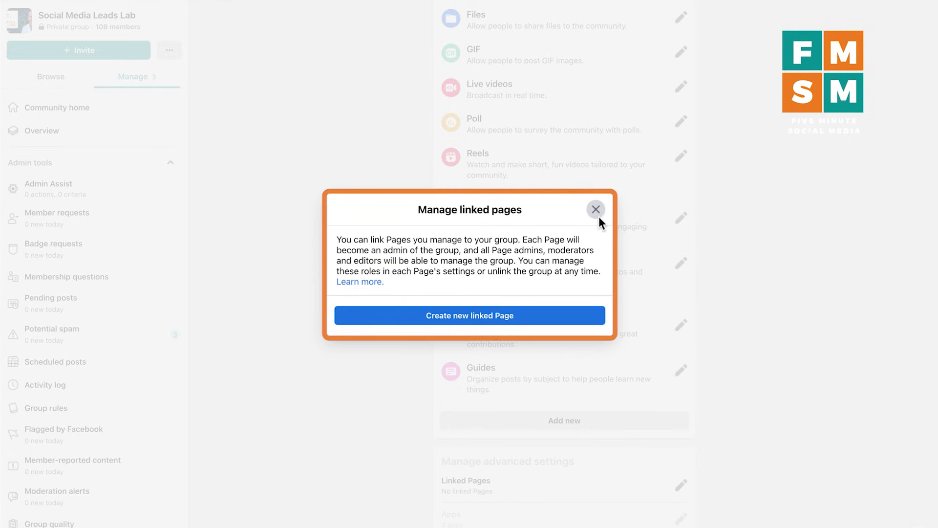
click(598, 214)
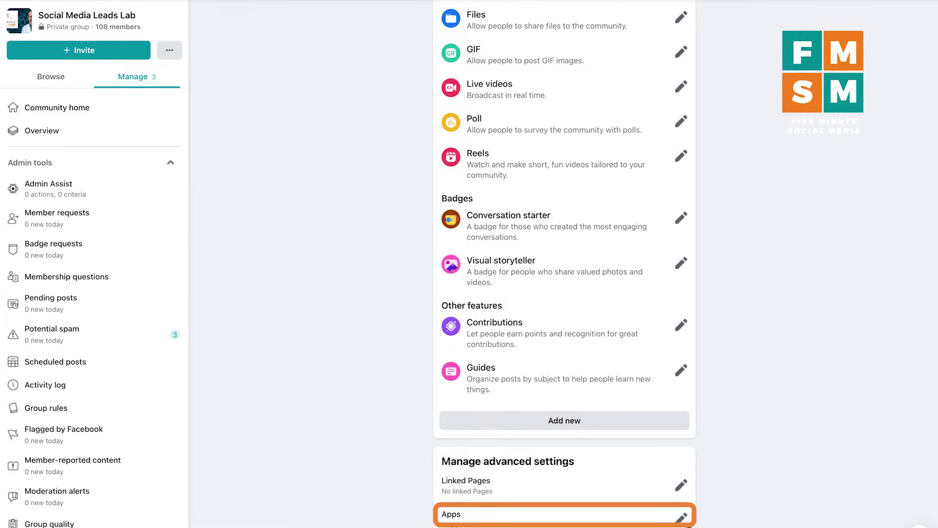
click(681, 517)
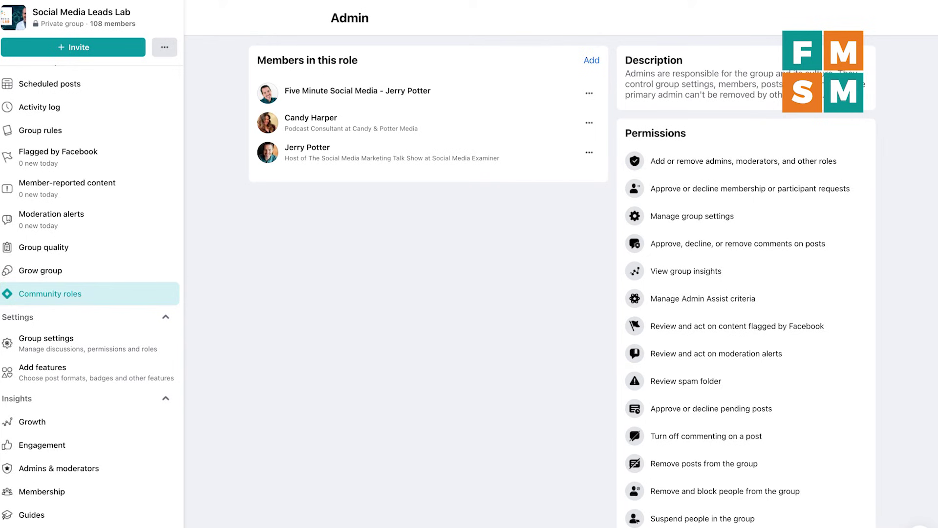
Review the members and permissions of the Admin community role.
scroll(560, 263, down, 1)
scroll(560, 264, up, 1)
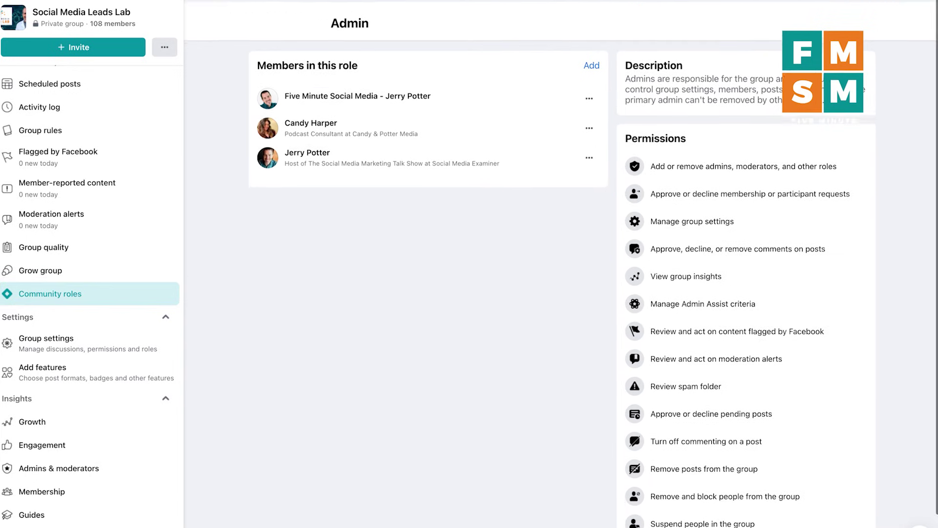